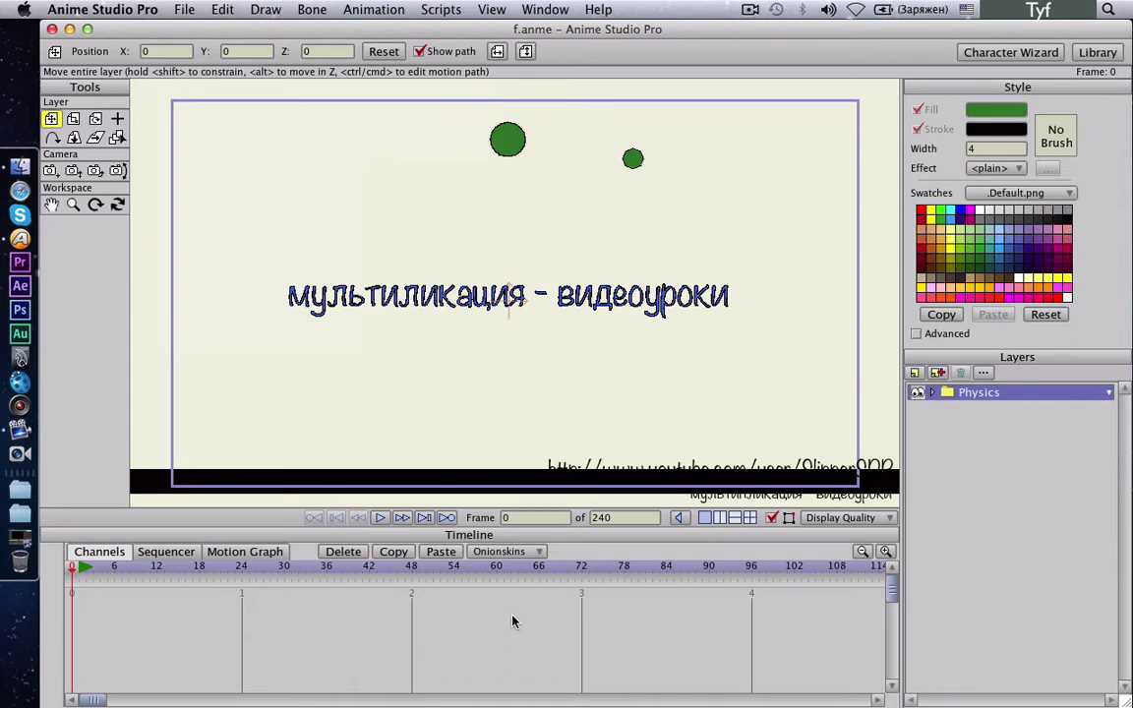
Play back the finished animation of letters and balls falling, and stop it
key("space")
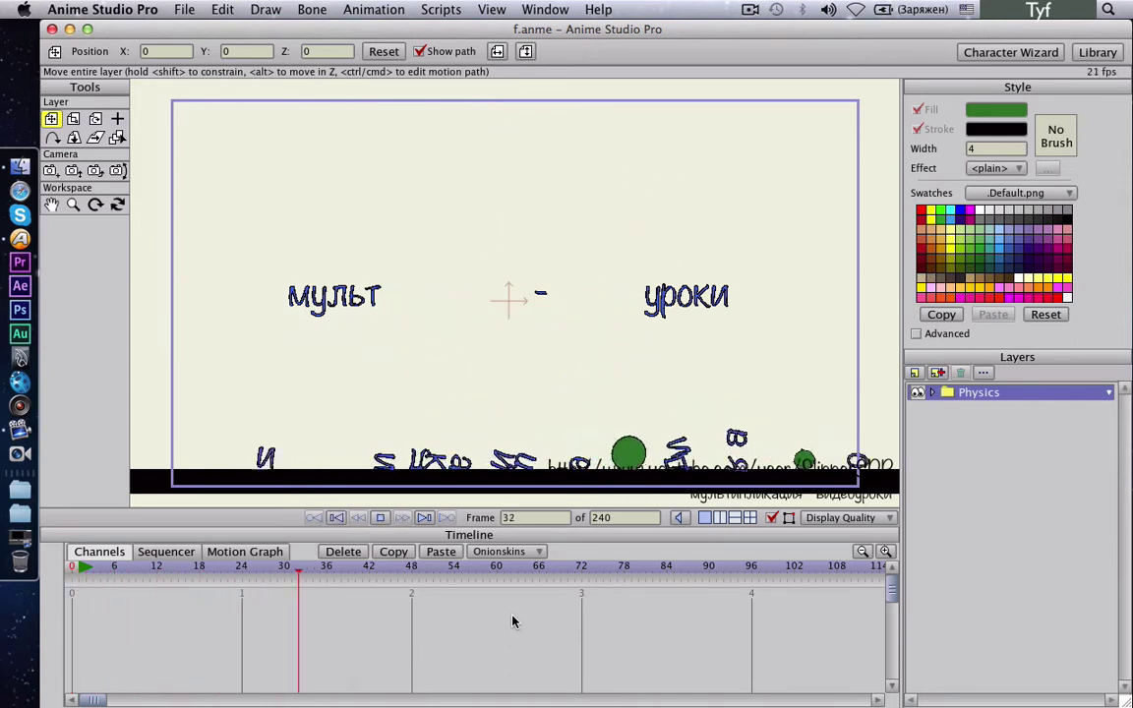
key("space")
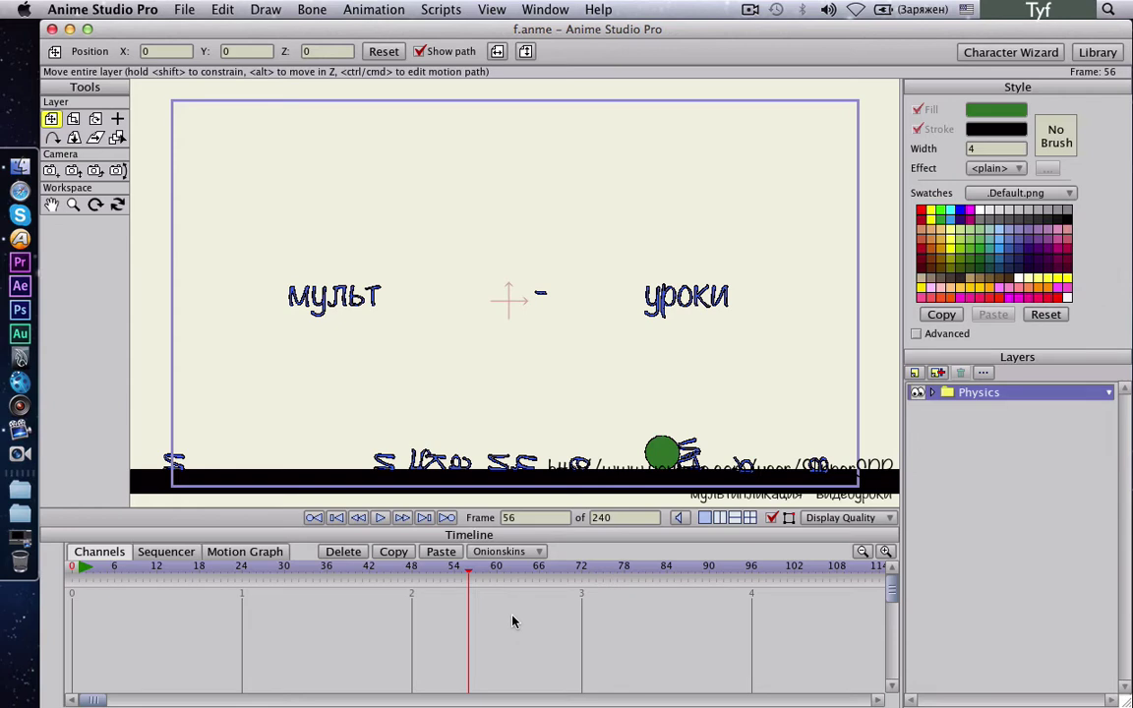
Create a new document and insert the text "мультиликация - видеоуроки" in Noteworthy Light with fill and stroke
left_click(183, 12)
left_click(196, 33)
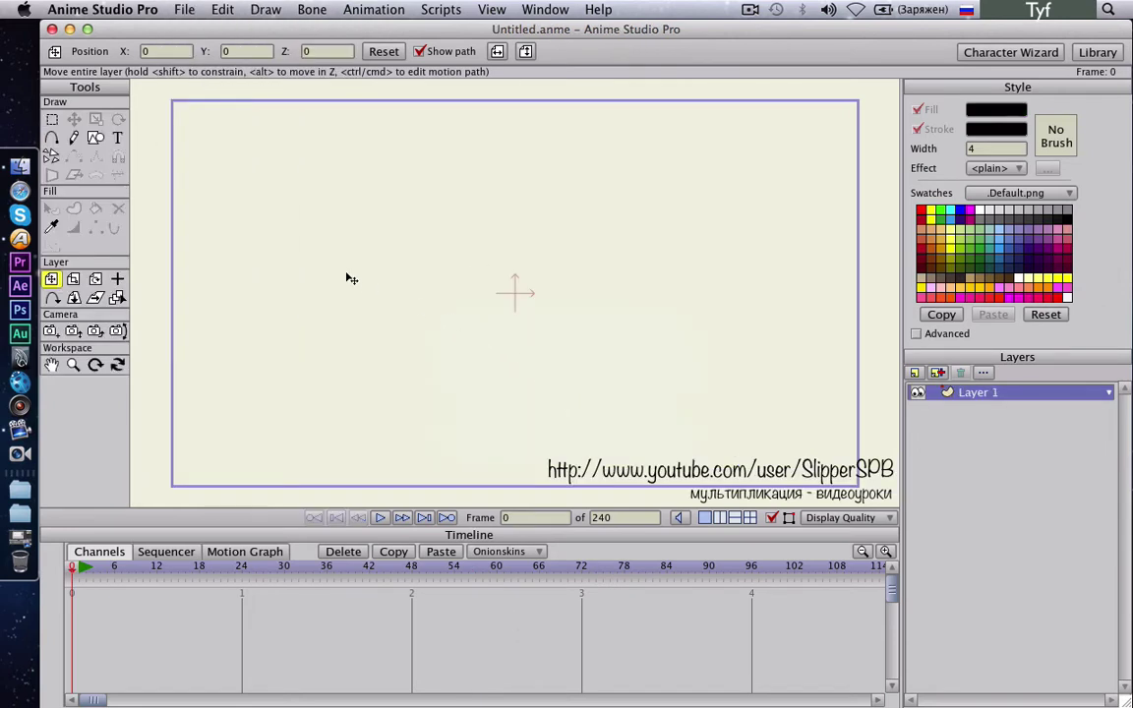
left_click(118, 139)
left_click(494, 329)
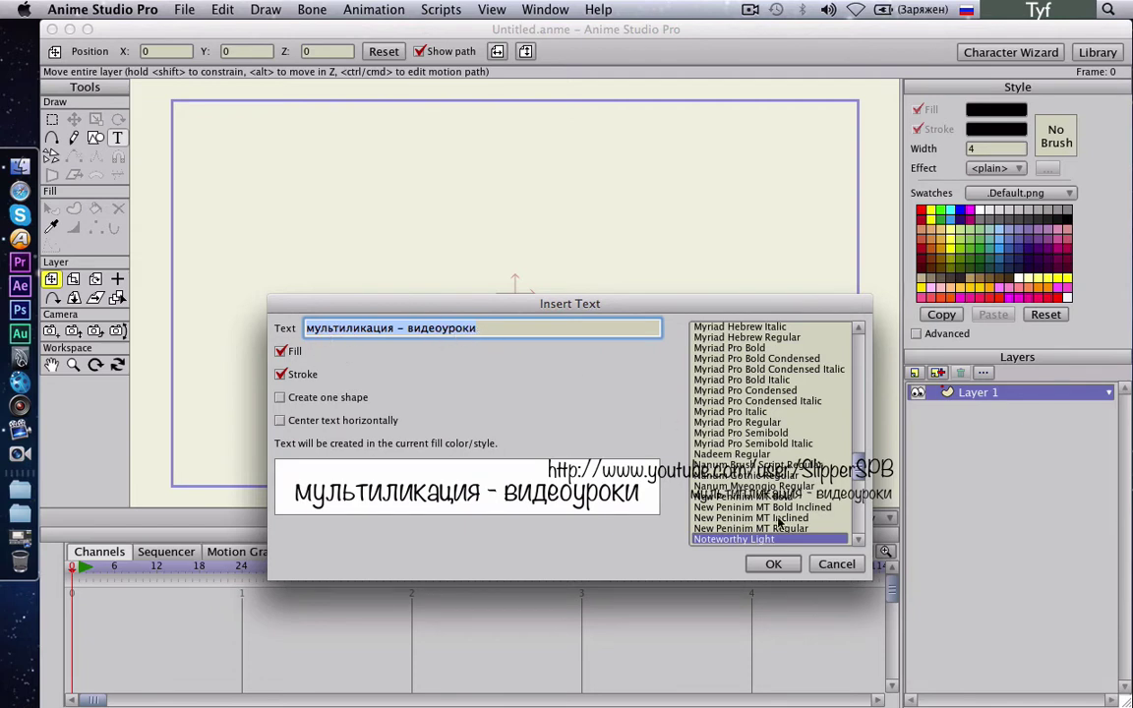
left_click(777, 564)
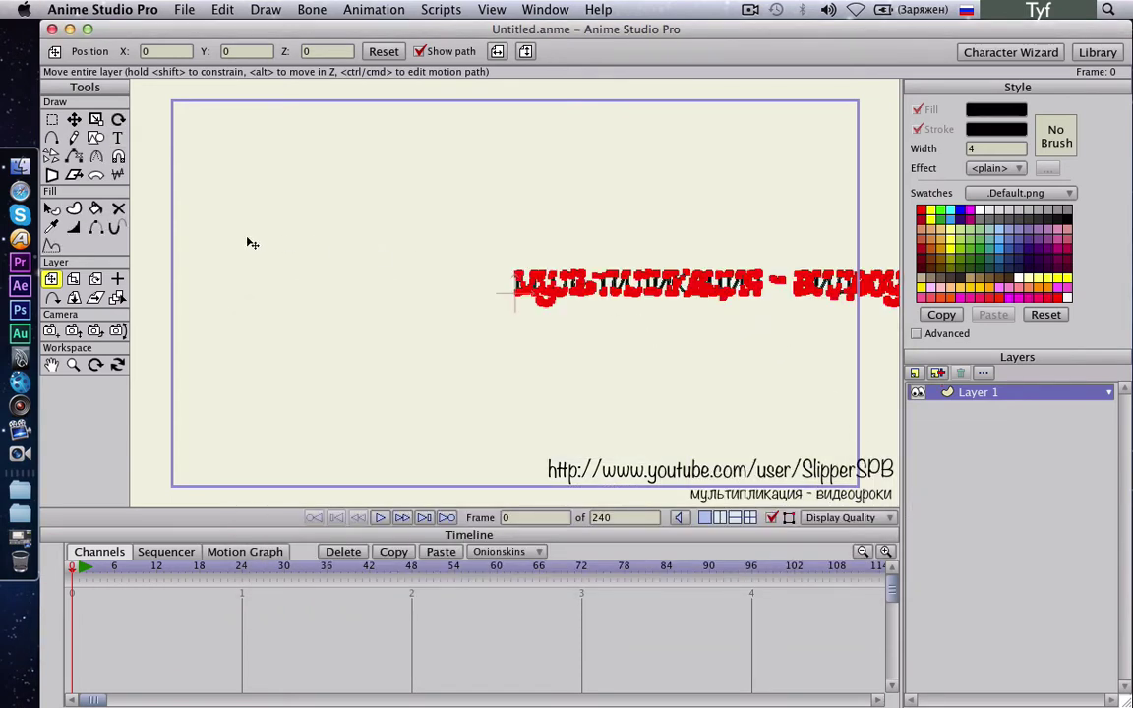
Move the inserted text points so the text is centred horizontally, slightly above the canvas origin, and deselect them
left_click(74, 119)
left_click_drag(693, 253, 521, 255)
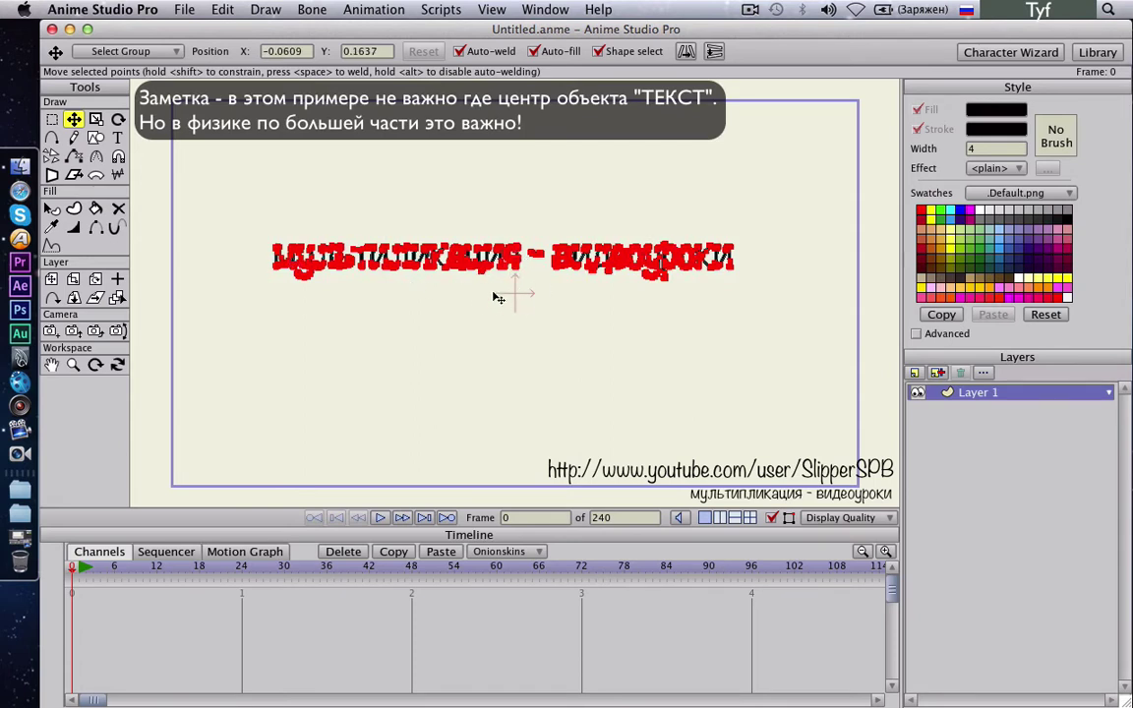
left_click(473, 315)
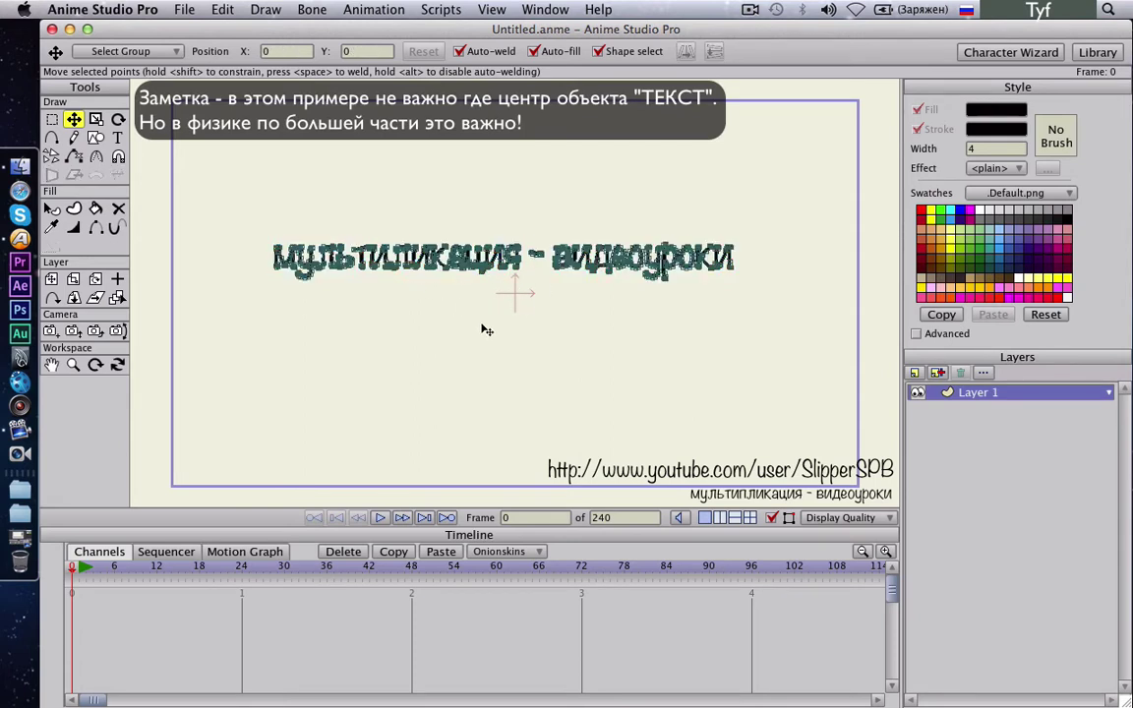
Examine the letter outlines up close and check that a single letter и can be selected
scroll(482, 325, "down", 5)
scroll(486, 323, "up", 8)
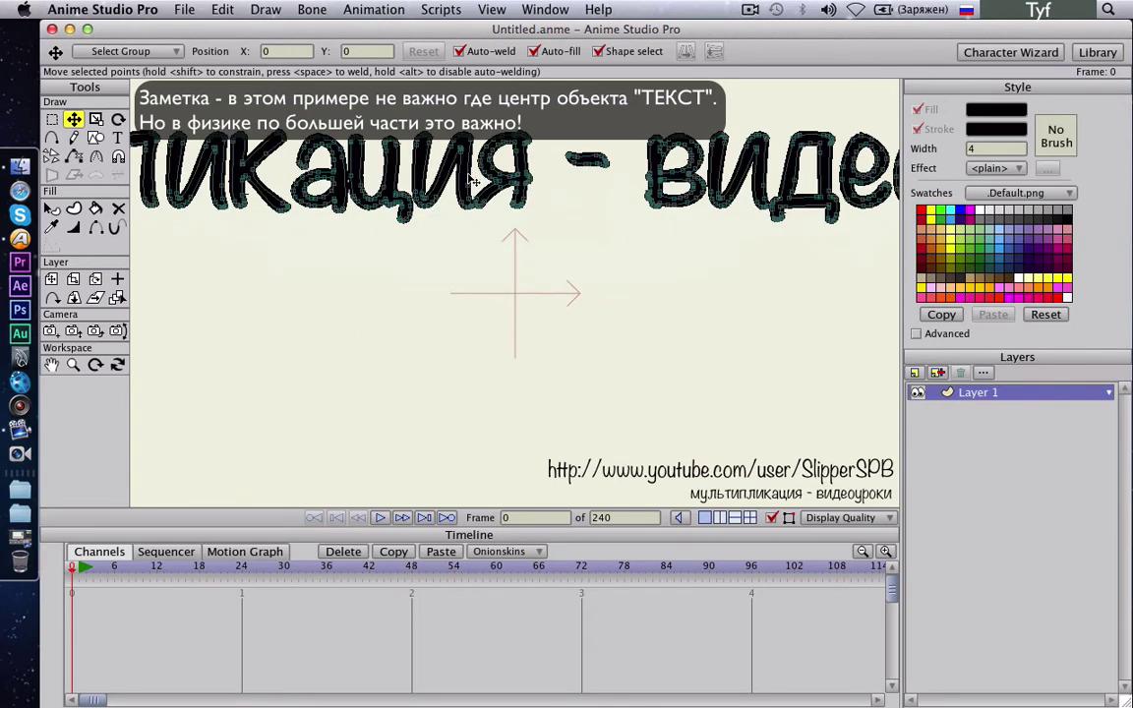
double_click(428, 177)
left_click_drag(469, 199, 470, 172)
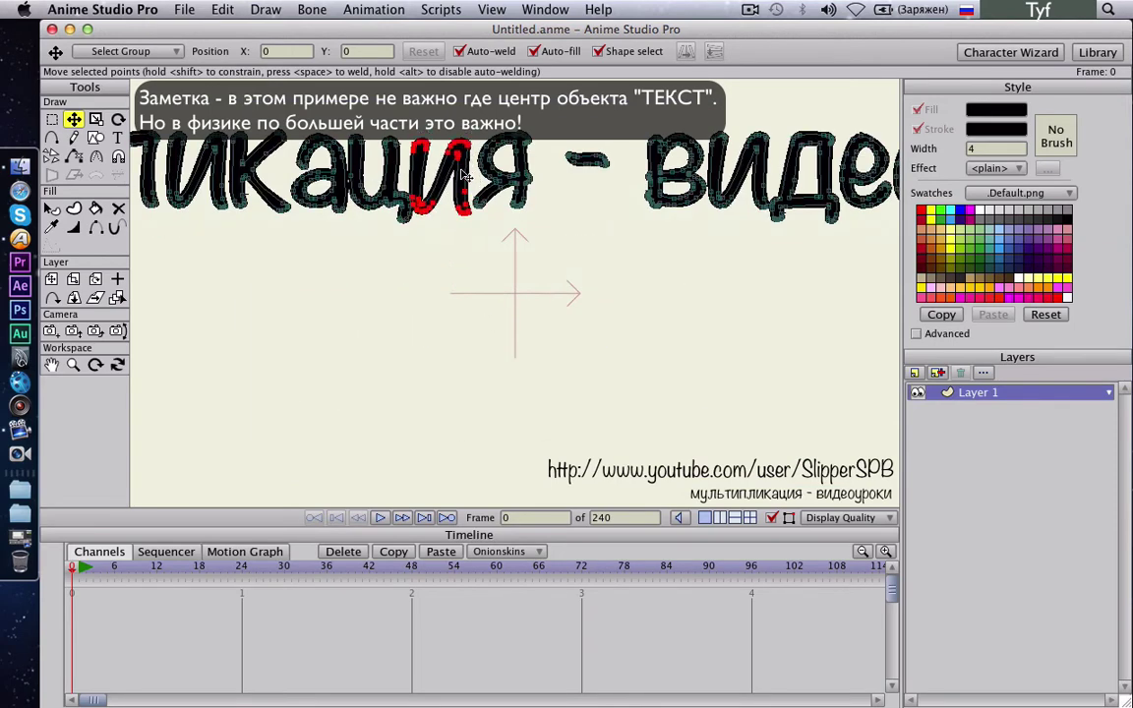
left_click(470, 192)
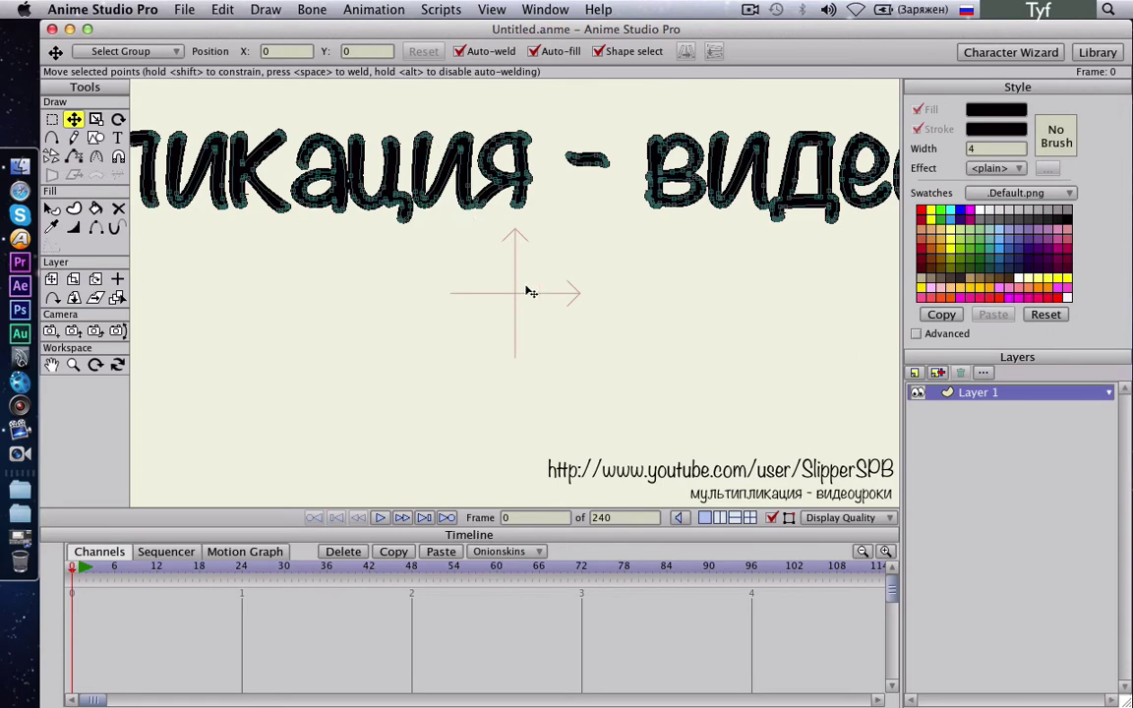
scroll(479, 264, "down", 3)
scroll(488, 296, "down", 2)
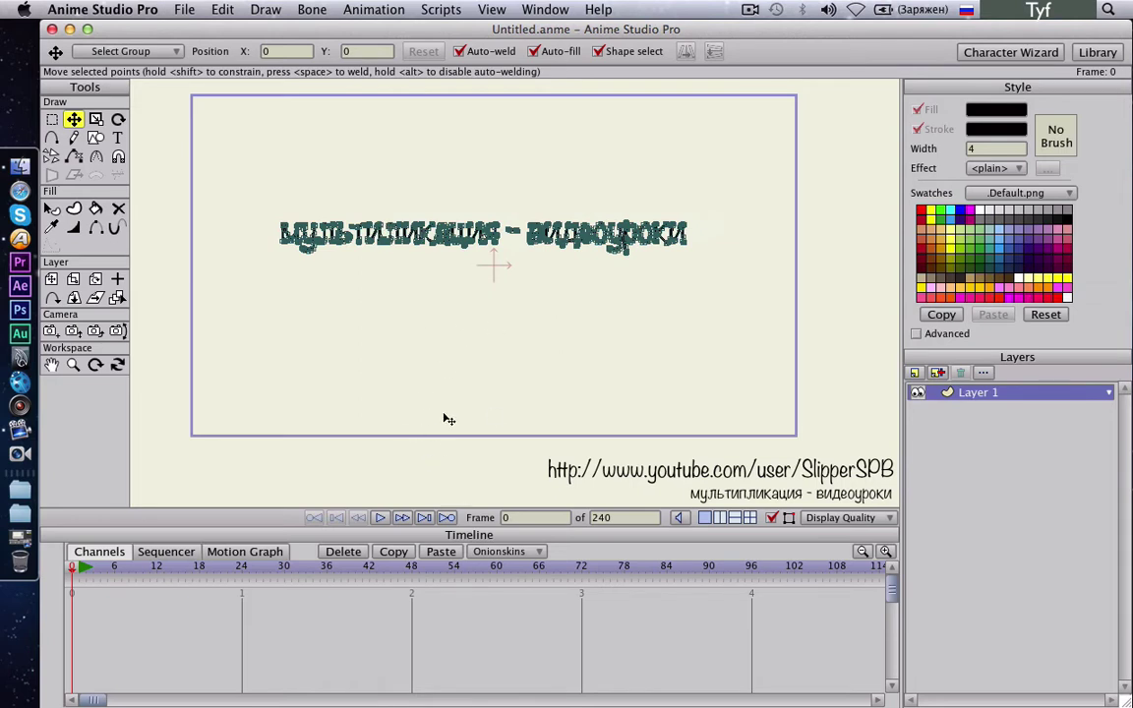
Duplicate the text layer and name the copy "7"
left_click(937, 371)
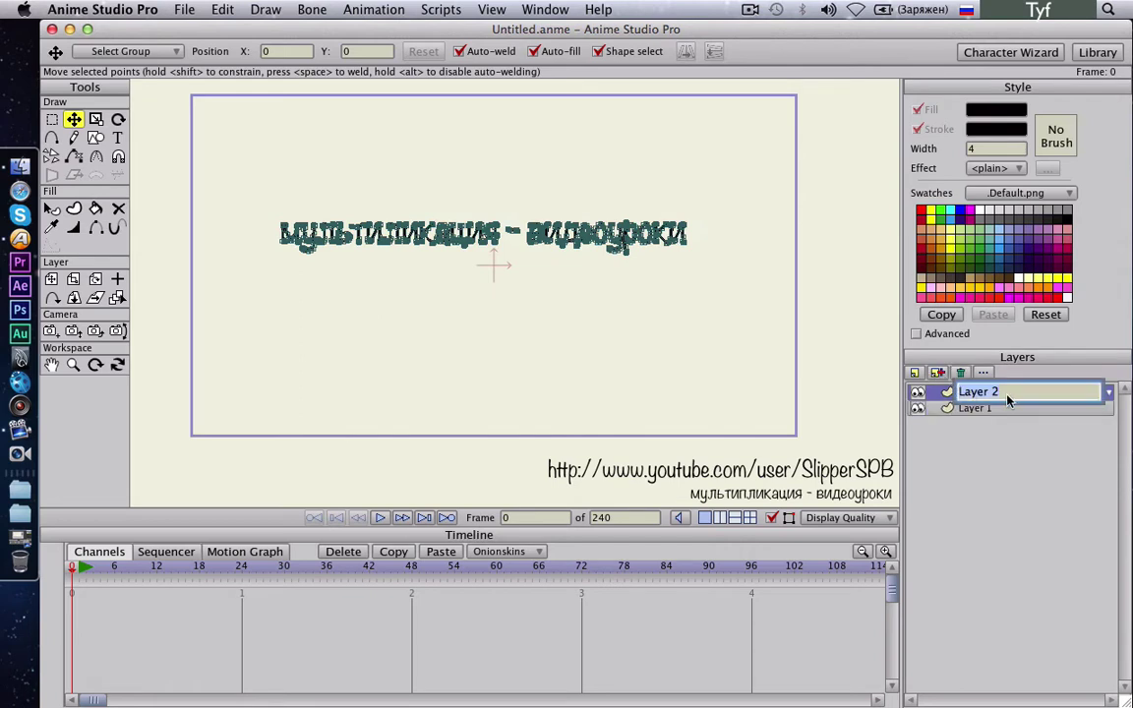
type("7")
key("Return")
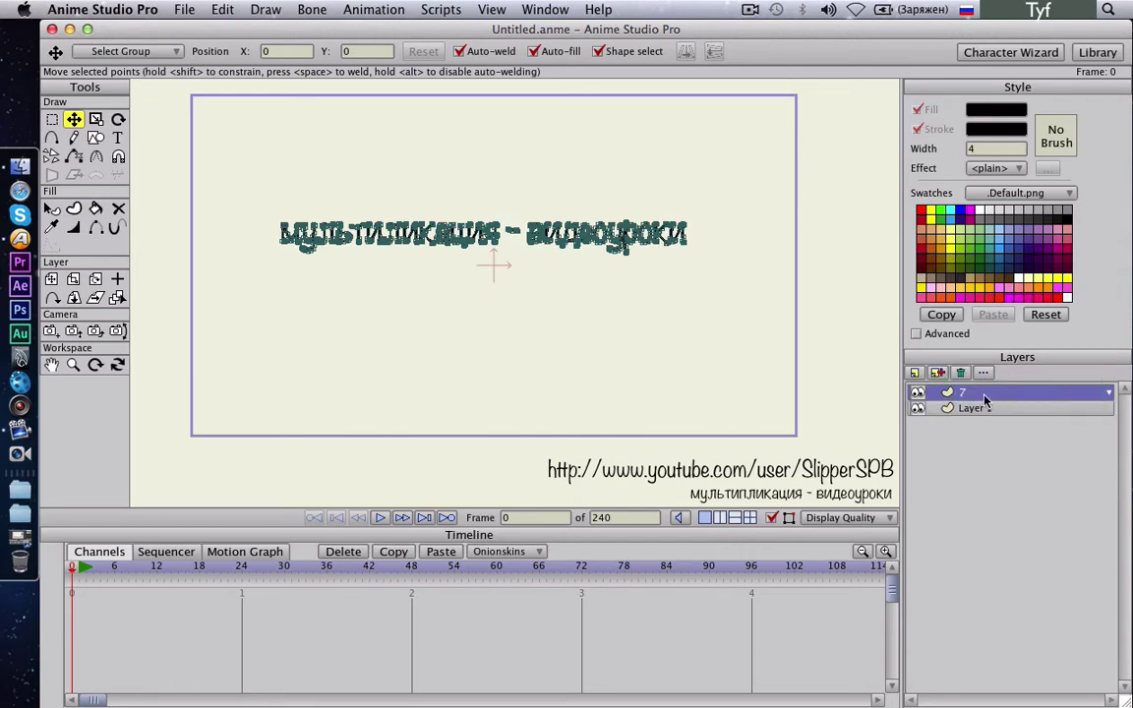
Shrink layer 7 and place it in the upper right of the frame, at about X 1.3, Y 0.6
left_click(73, 280)
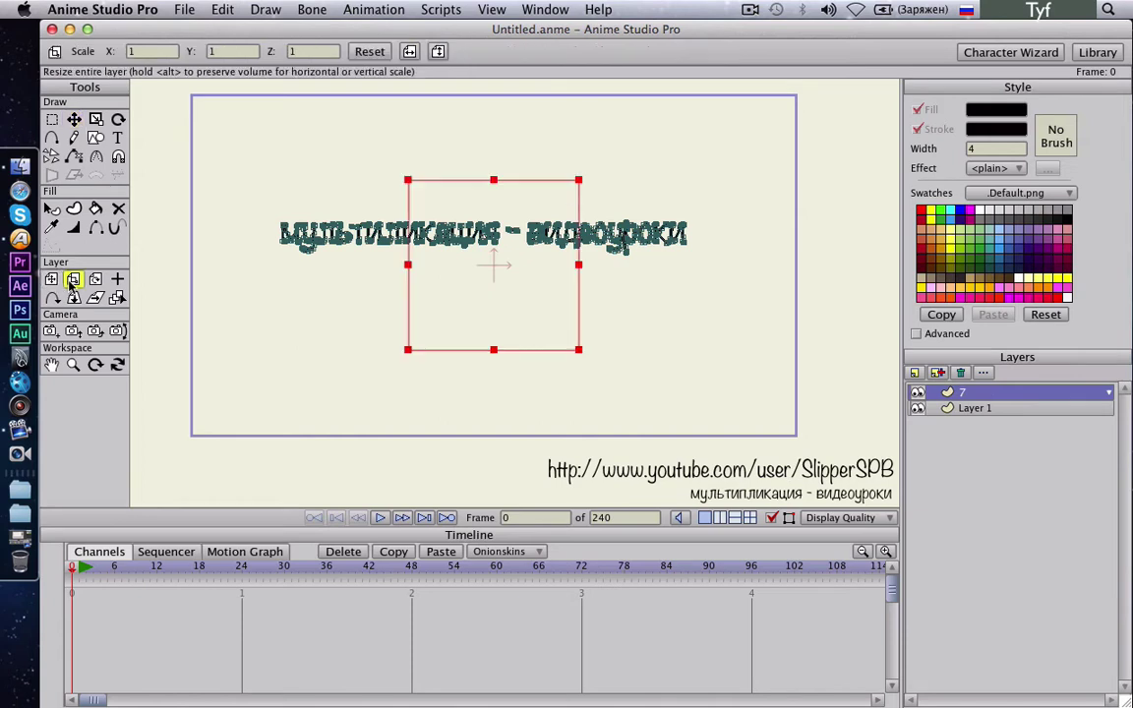
left_click_drag(580, 346, 723, 162)
left_click(51, 280)
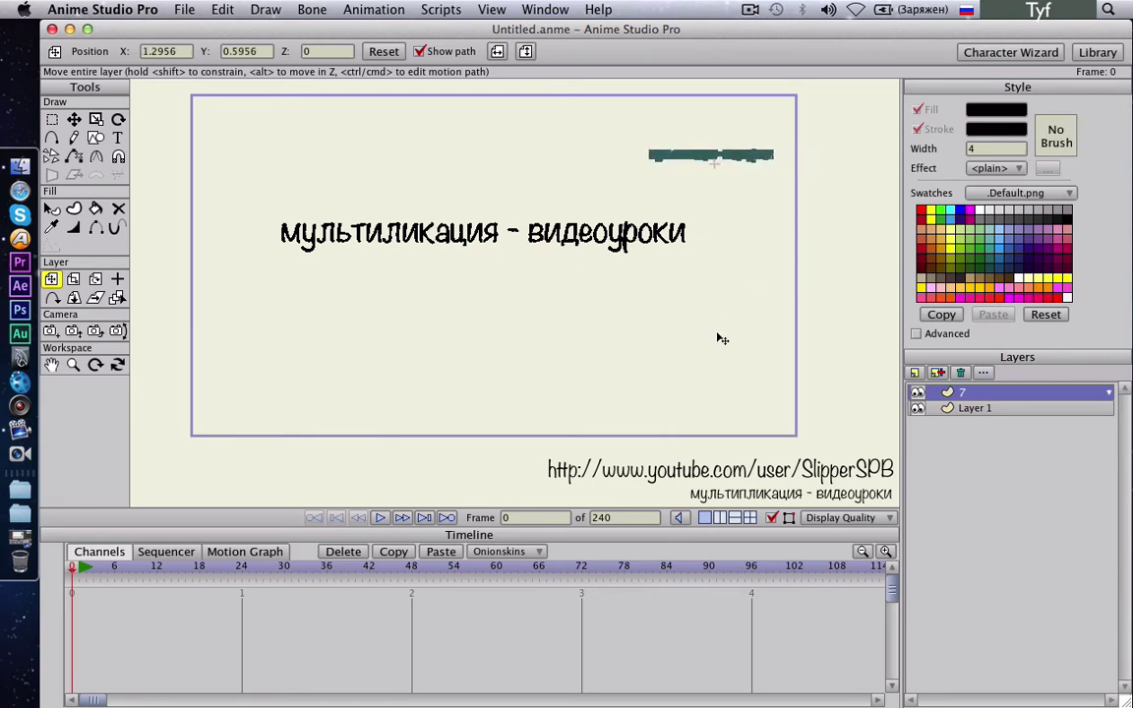
Break apart all the text shapes of Layer 1, putting each shape in its own layer within a group
left_click(980, 409)
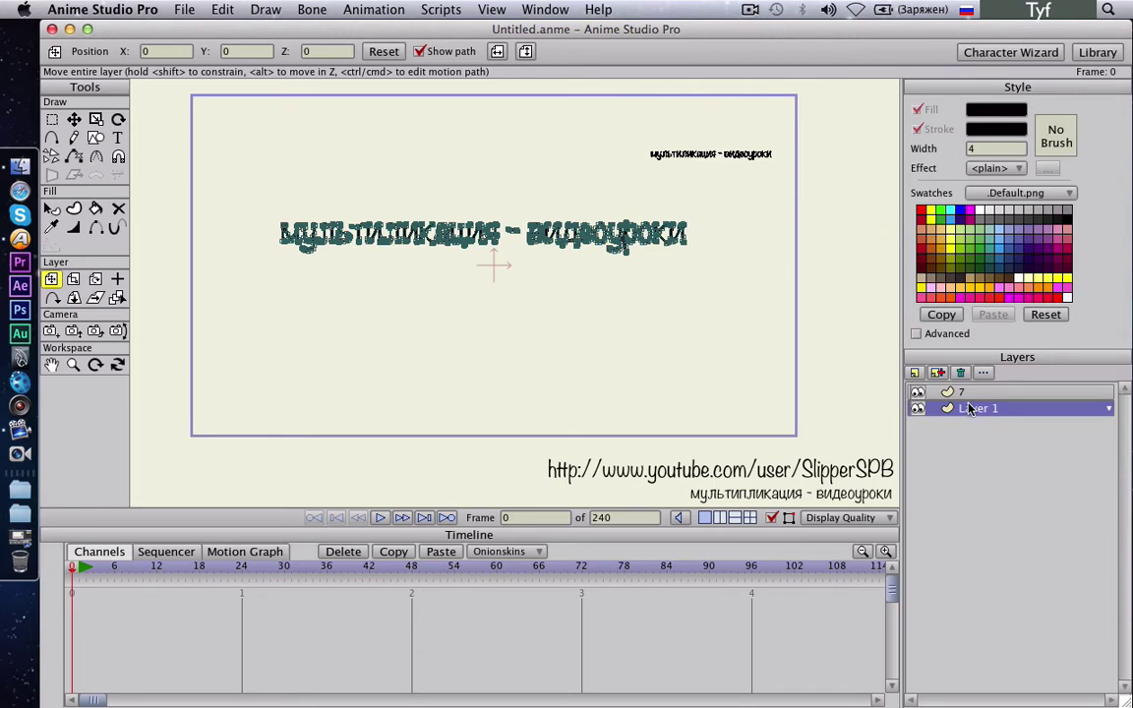
left_click(52, 119)
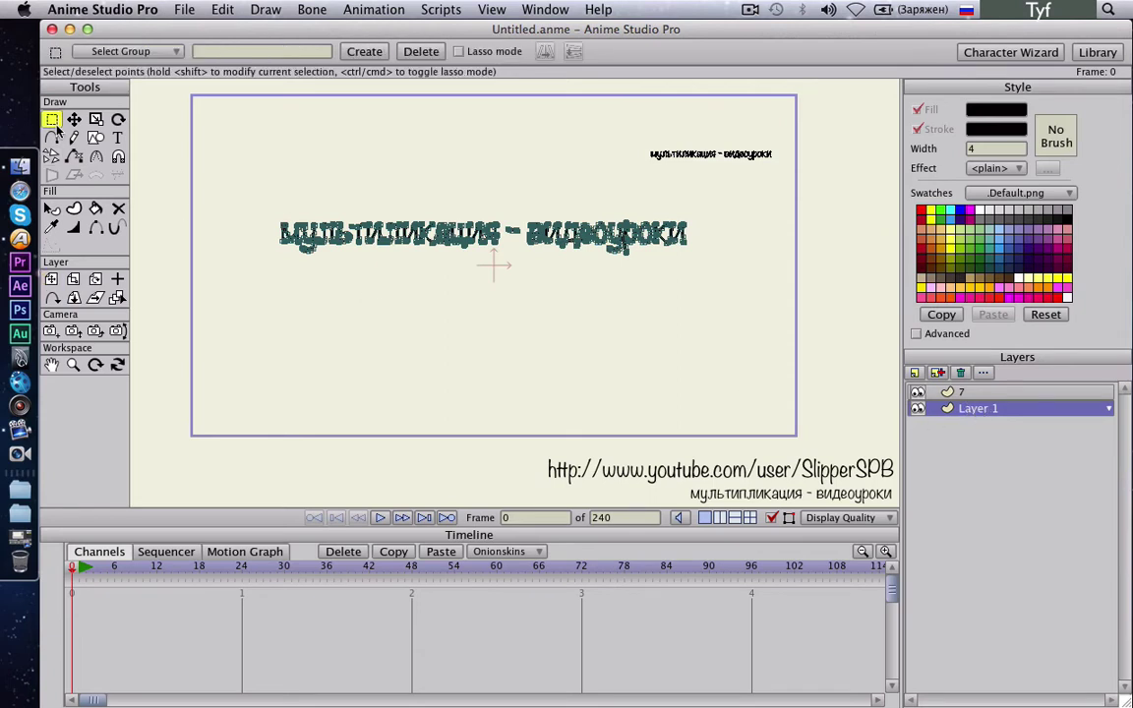
left_click_drag(730, 201, 227, 313)
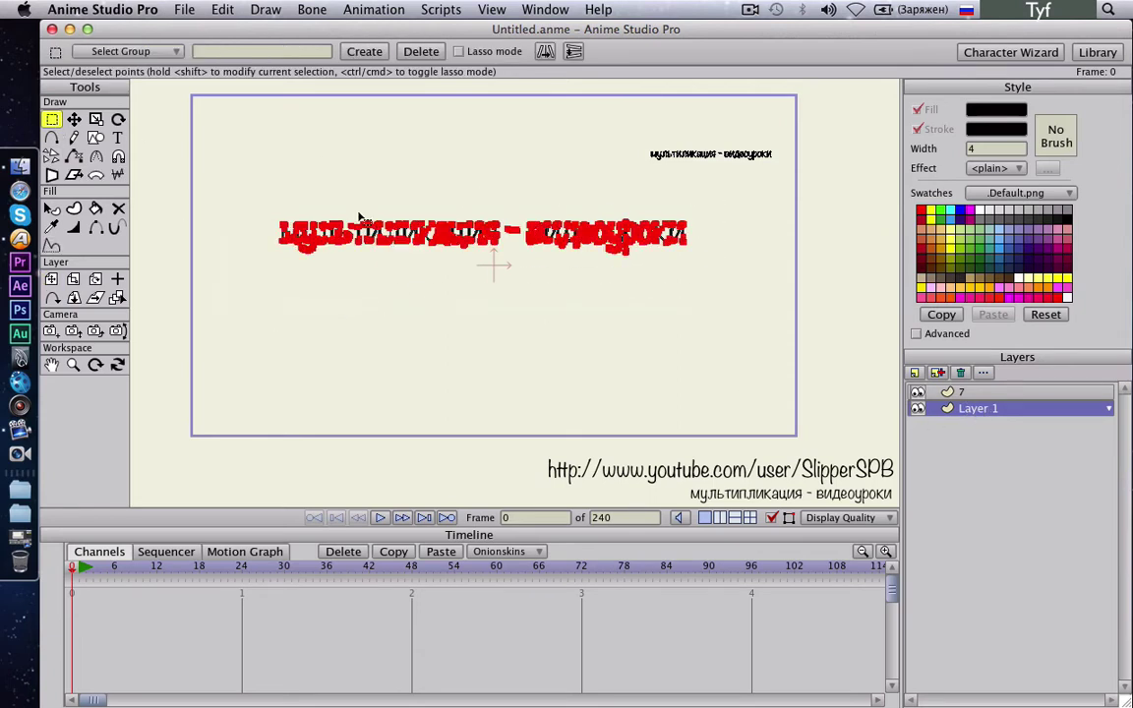
left_click(441, 10)
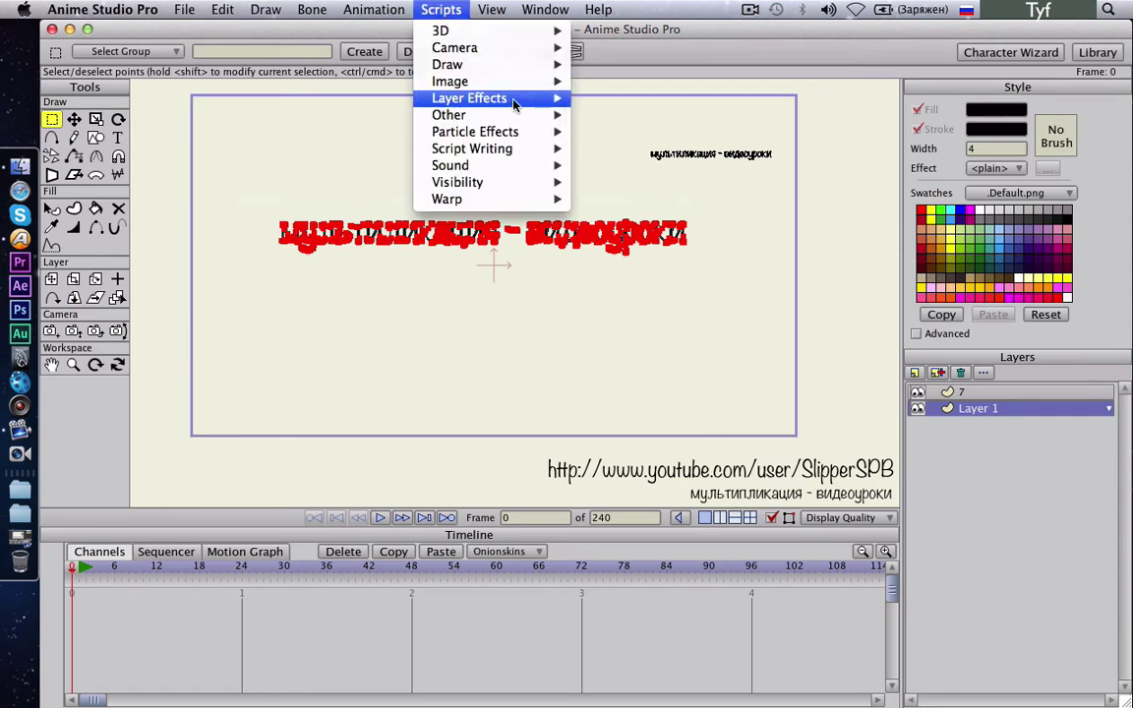
mouse_move(512, 99)
left_click(615, 130)
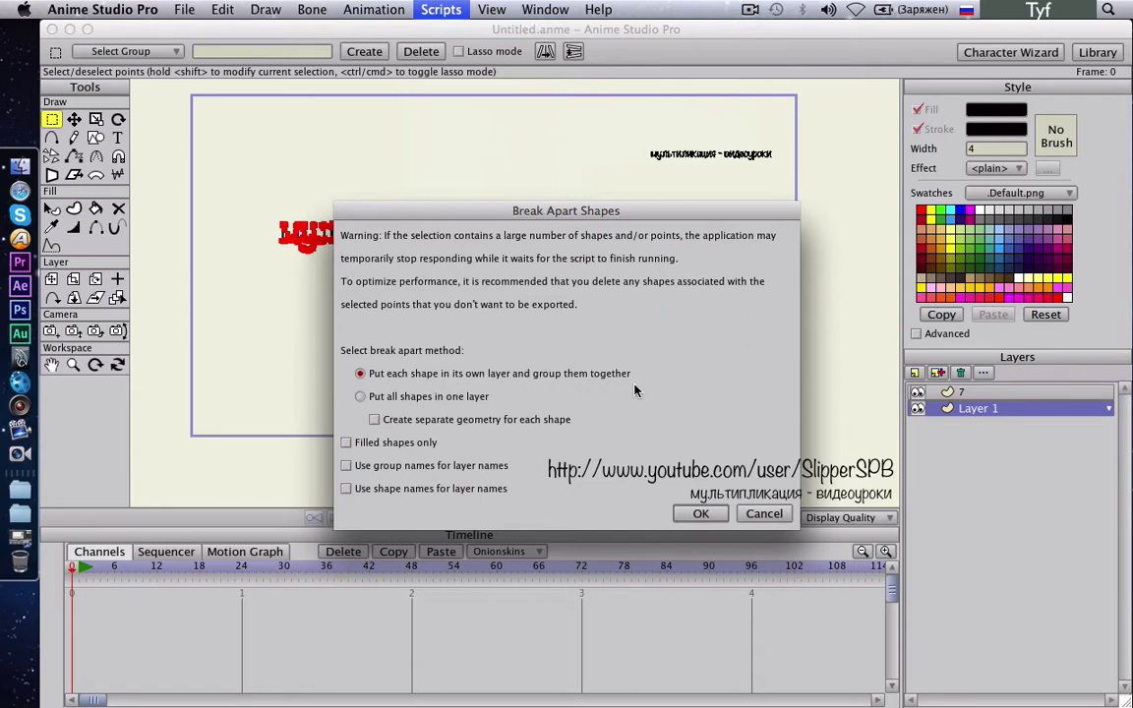
left_click(697, 514)
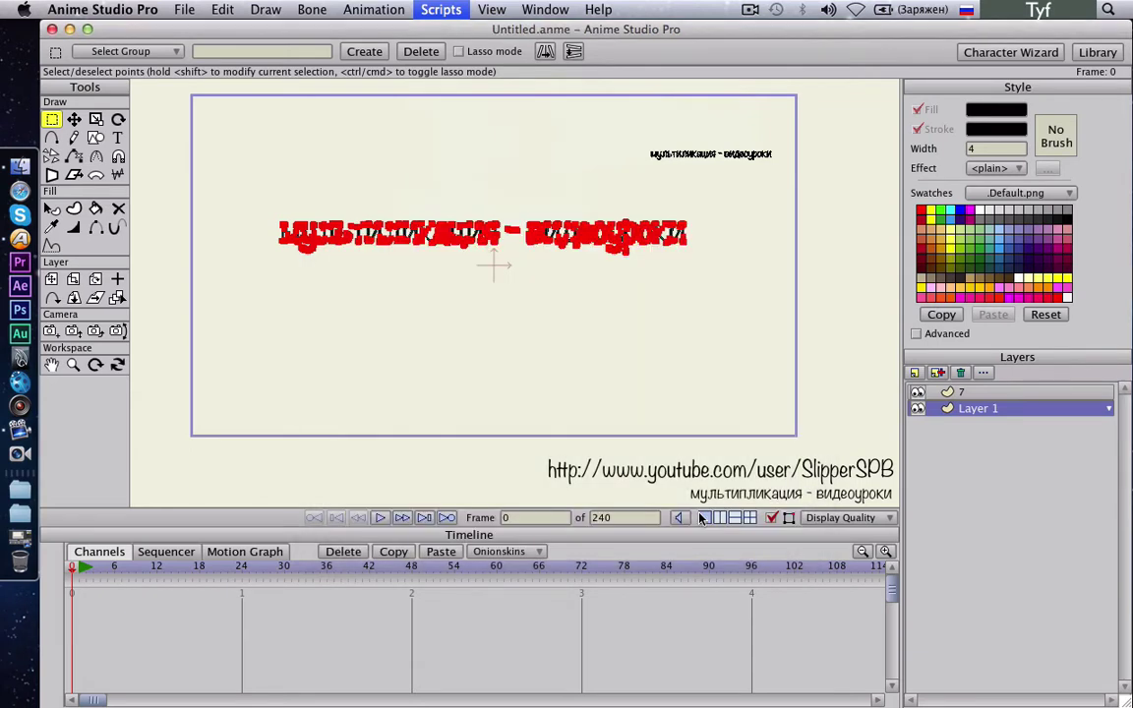
key("super+g")
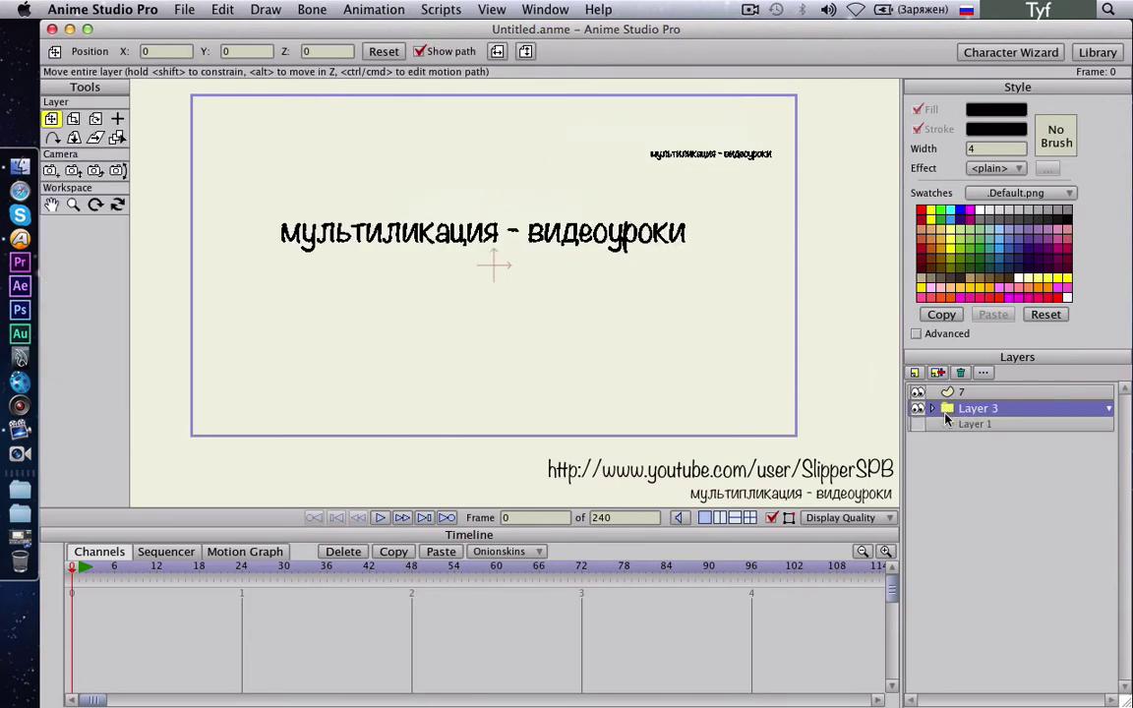
left_click(934, 409)
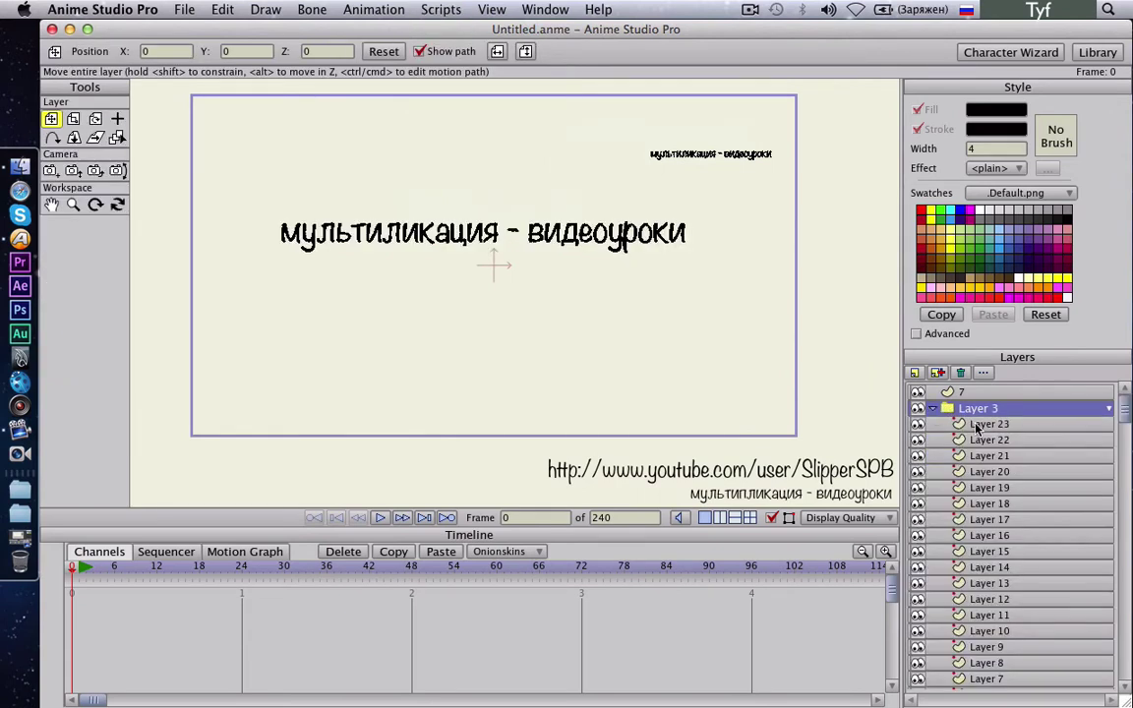
left_click(935, 409)
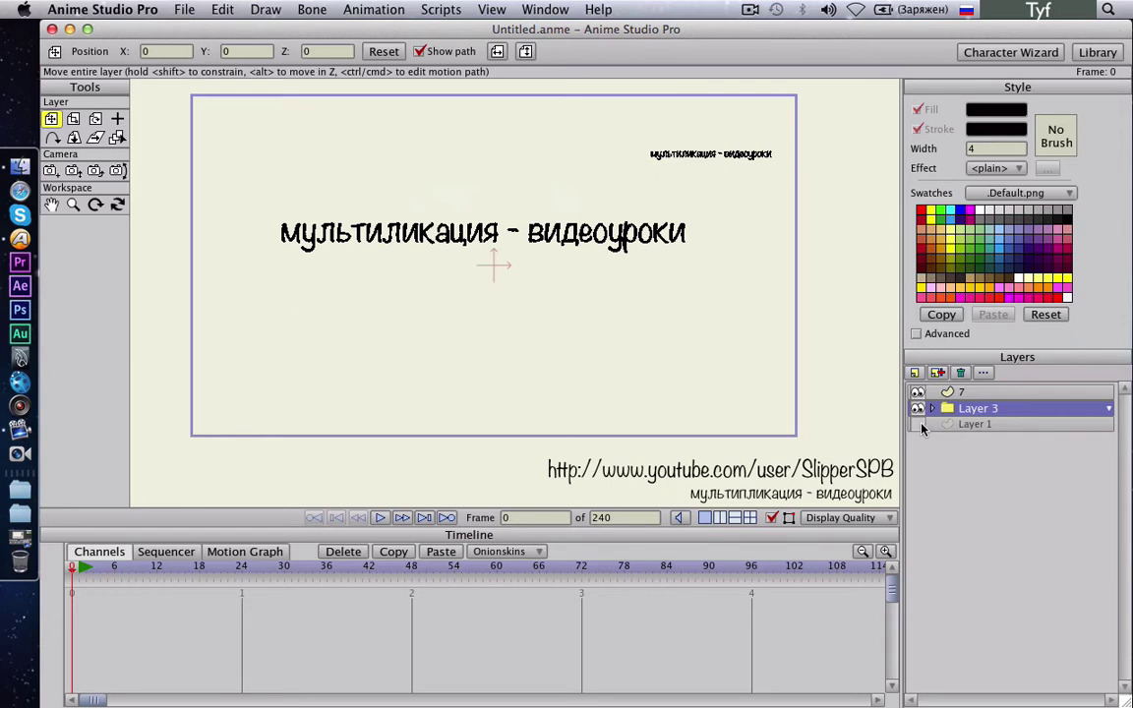
Show the hidden original text layer, Layer 1, and delete it
left_click(979, 426)
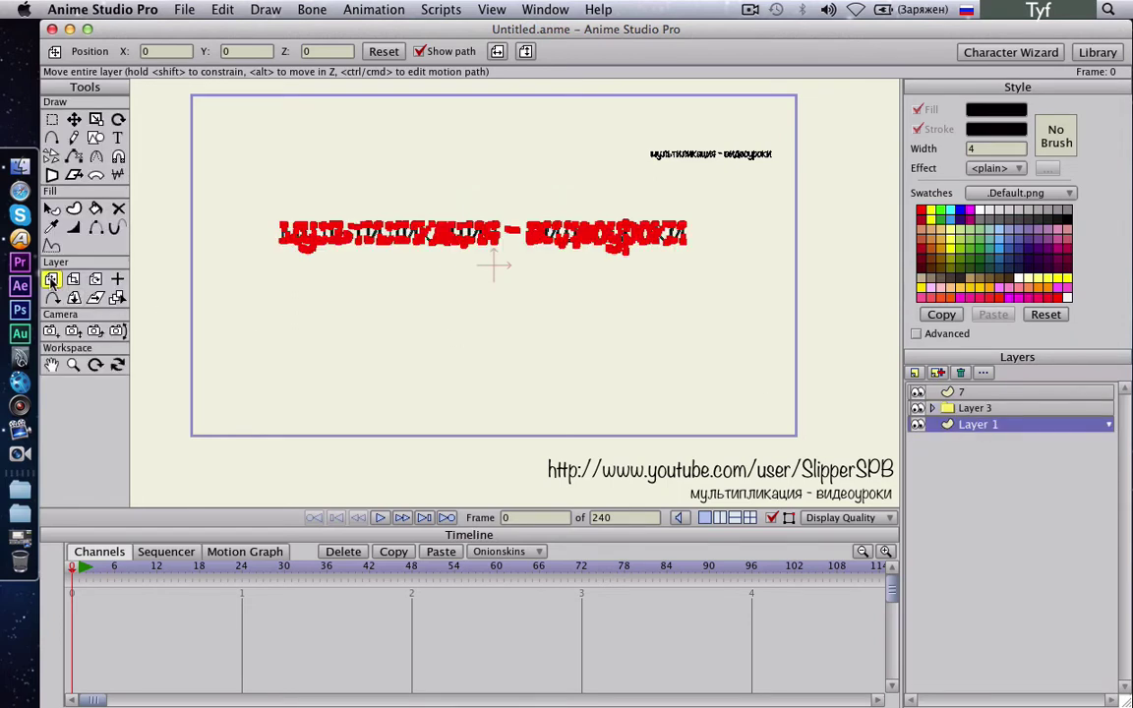
left_click_drag(507, 301, 522, 405)
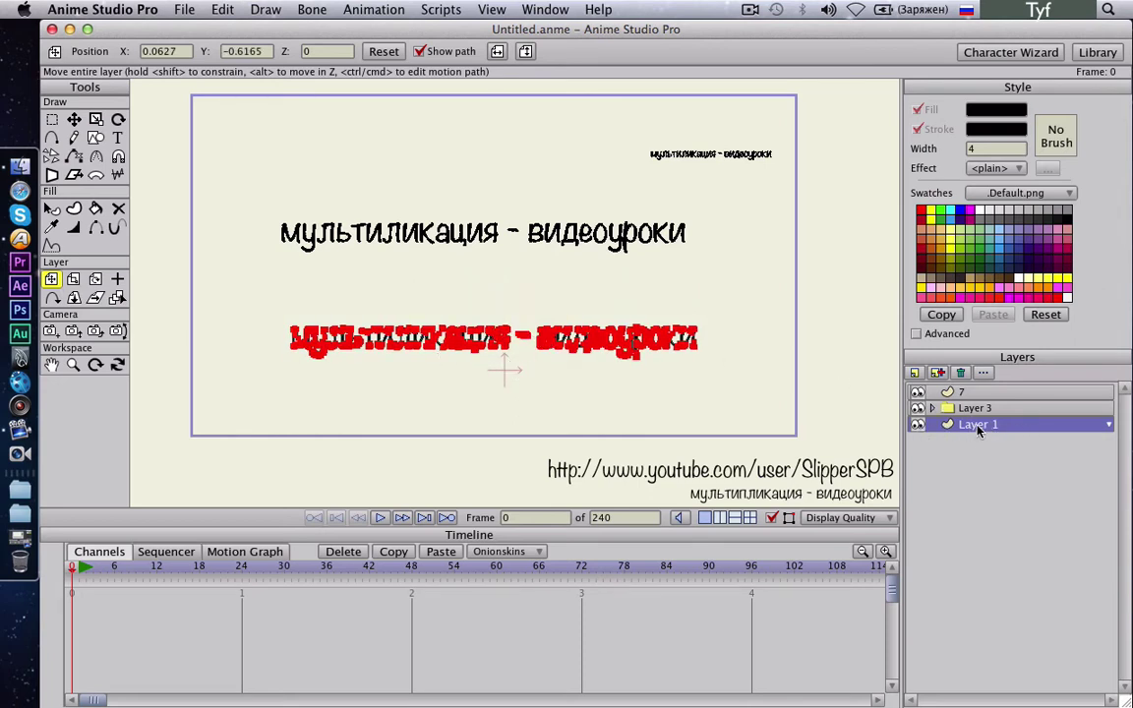
left_click(961, 373)
left_click(659, 402)
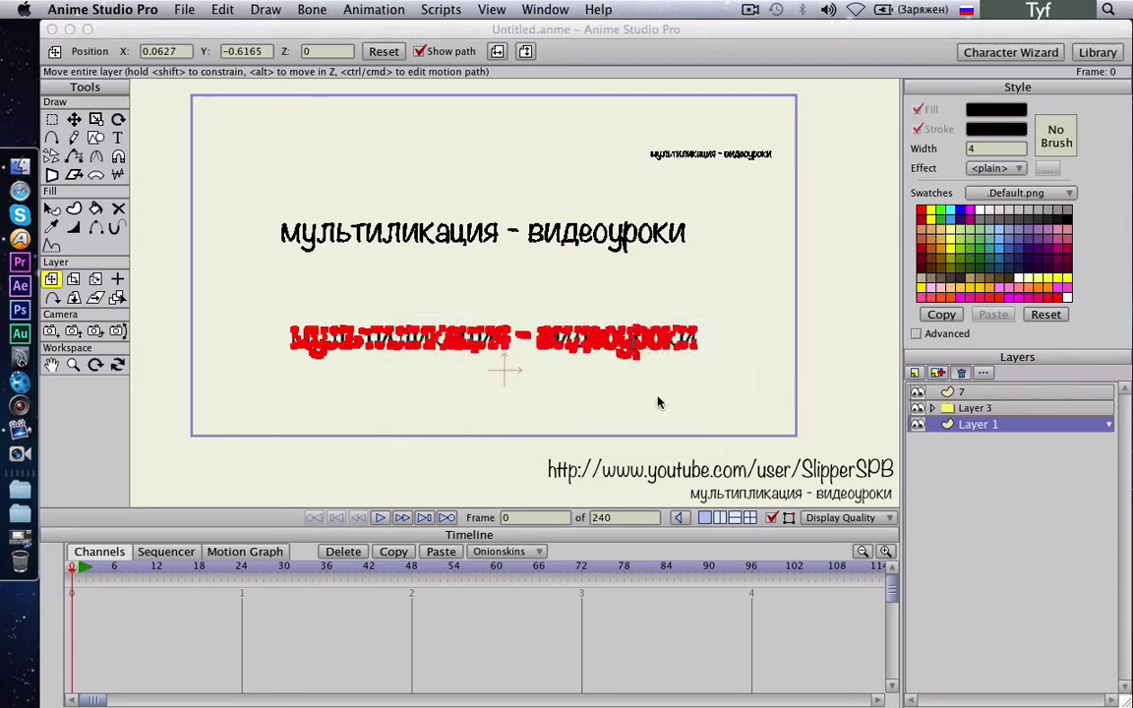
Add a new vector layer named "мяч"
left_click(916, 373)
left_click(935, 385)
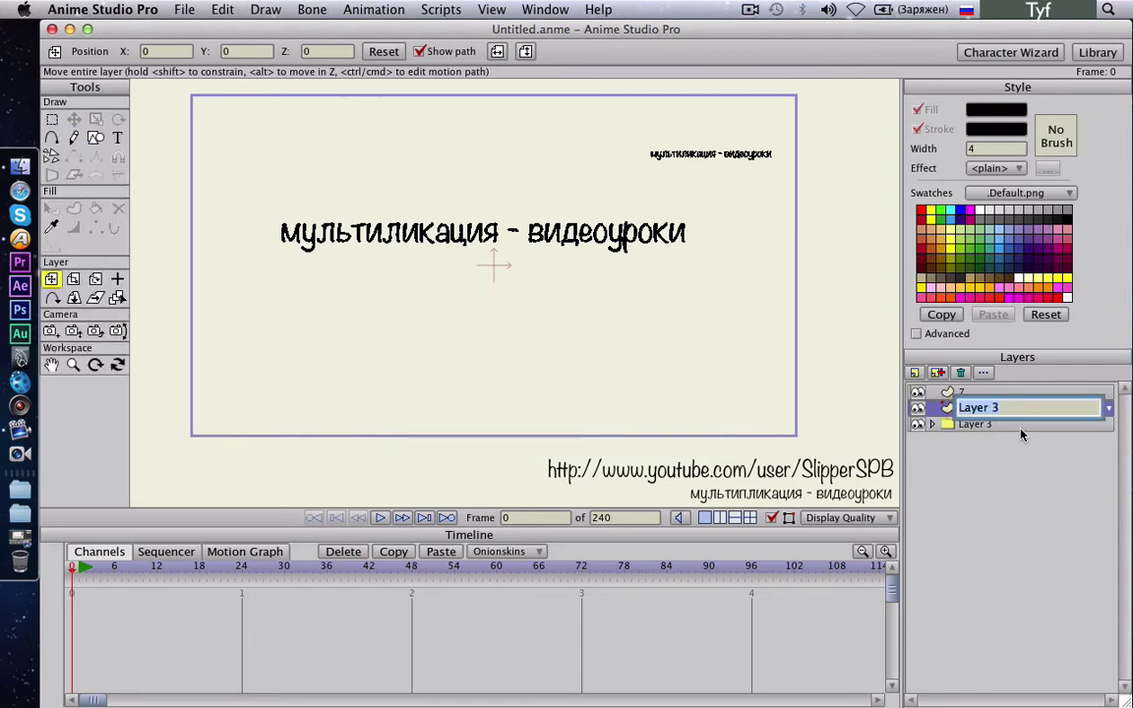
type("Мяч")
key("Return")
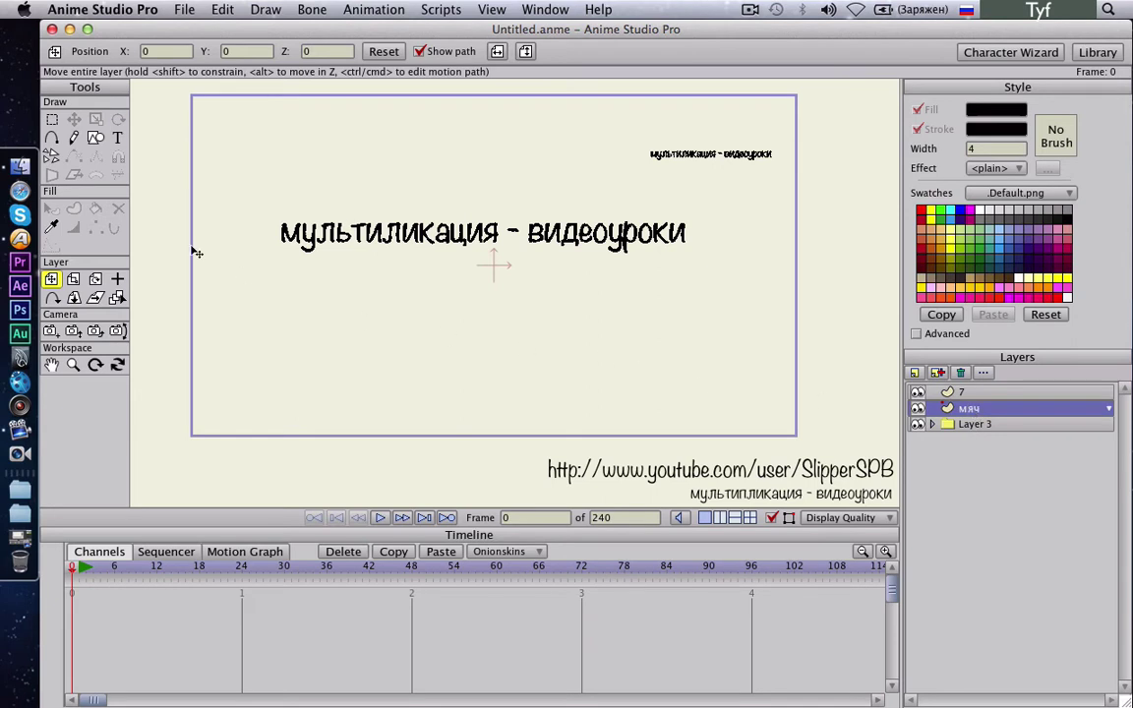
Set the fill to blue (5A6BEA) and draw a small circle above the text on the мяч layer
left_click(94, 139)
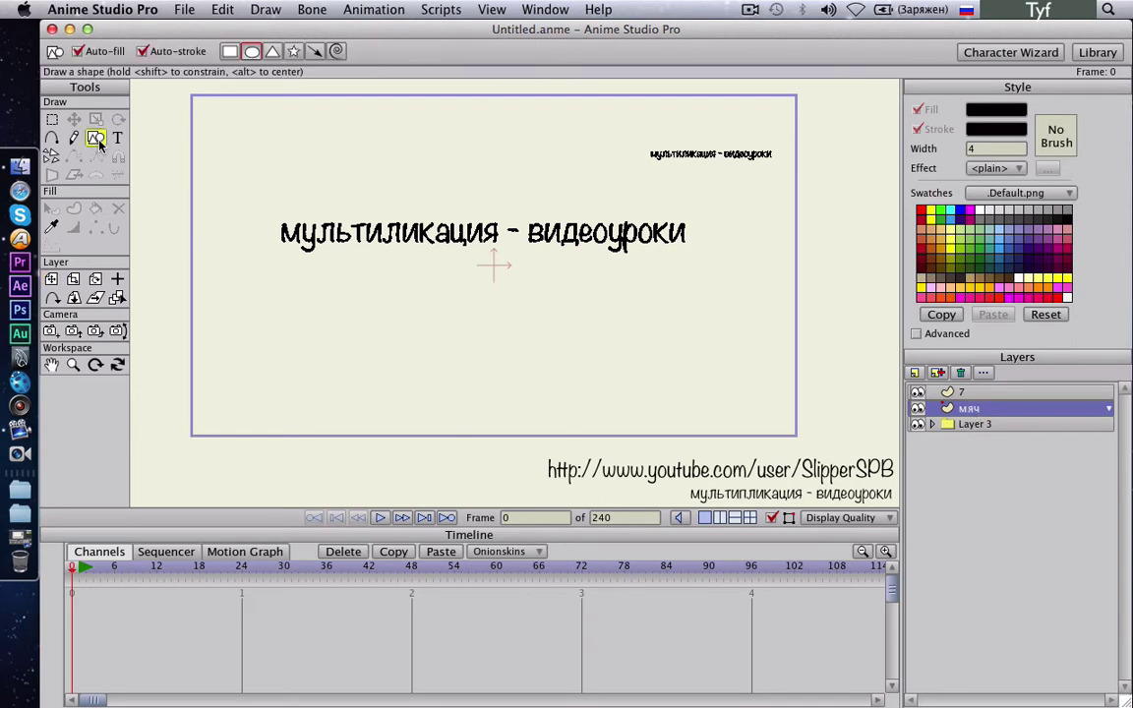
left_click(987, 128)
left_click(844, 339)
left_click(799, 433)
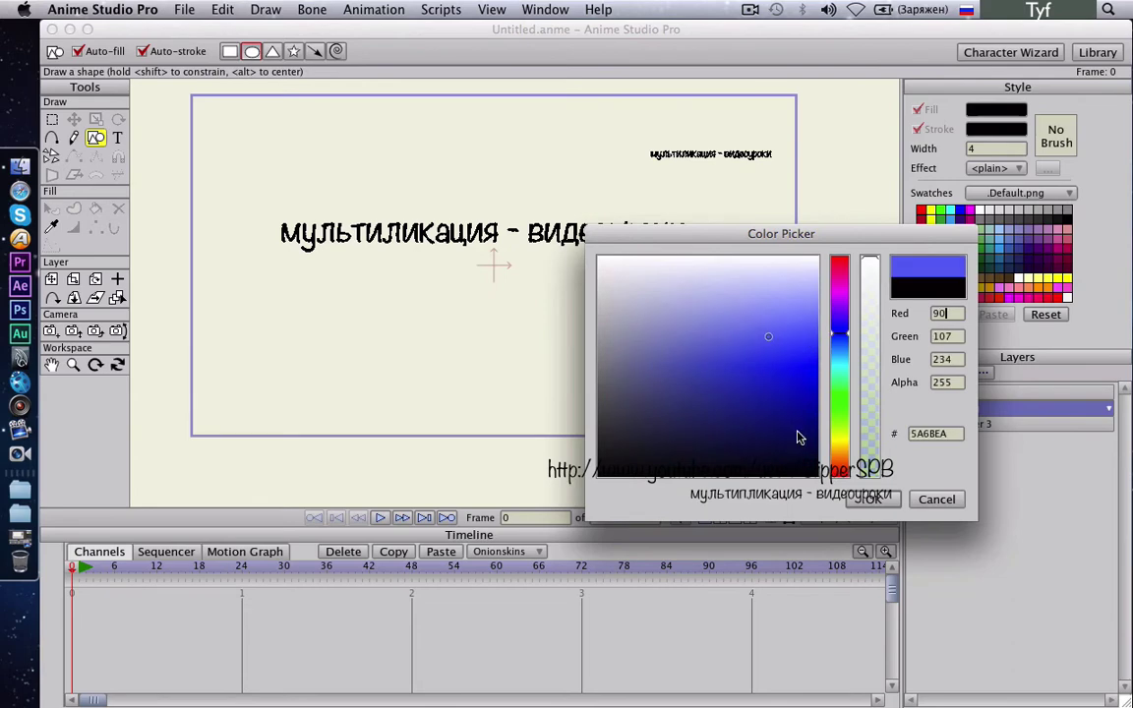
left_click(869, 499)
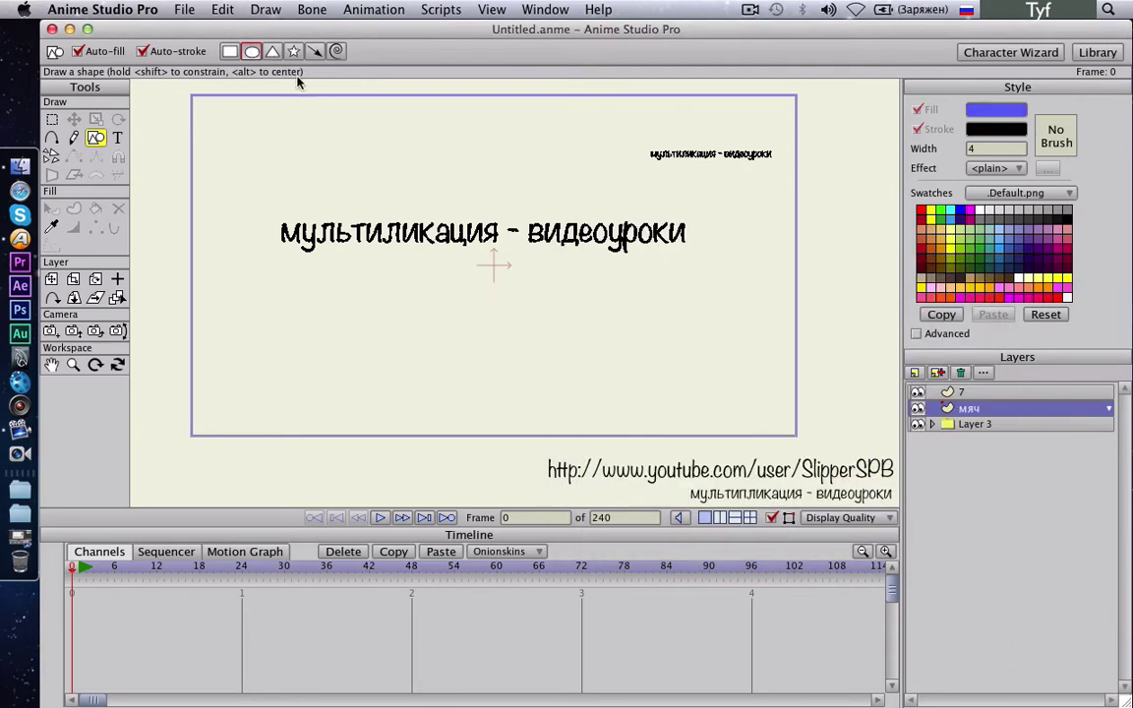
left_click_drag(396, 105, 430, 137)
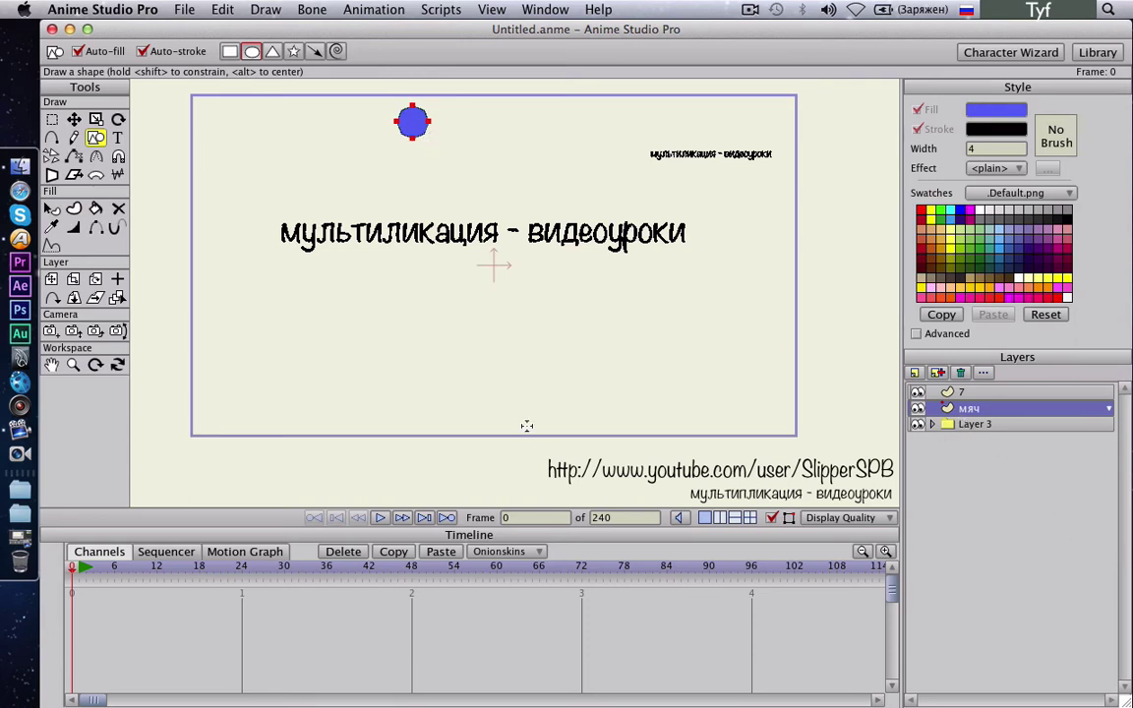
Add another vector layer above the мяч layer with its default name
left_click(915, 373)
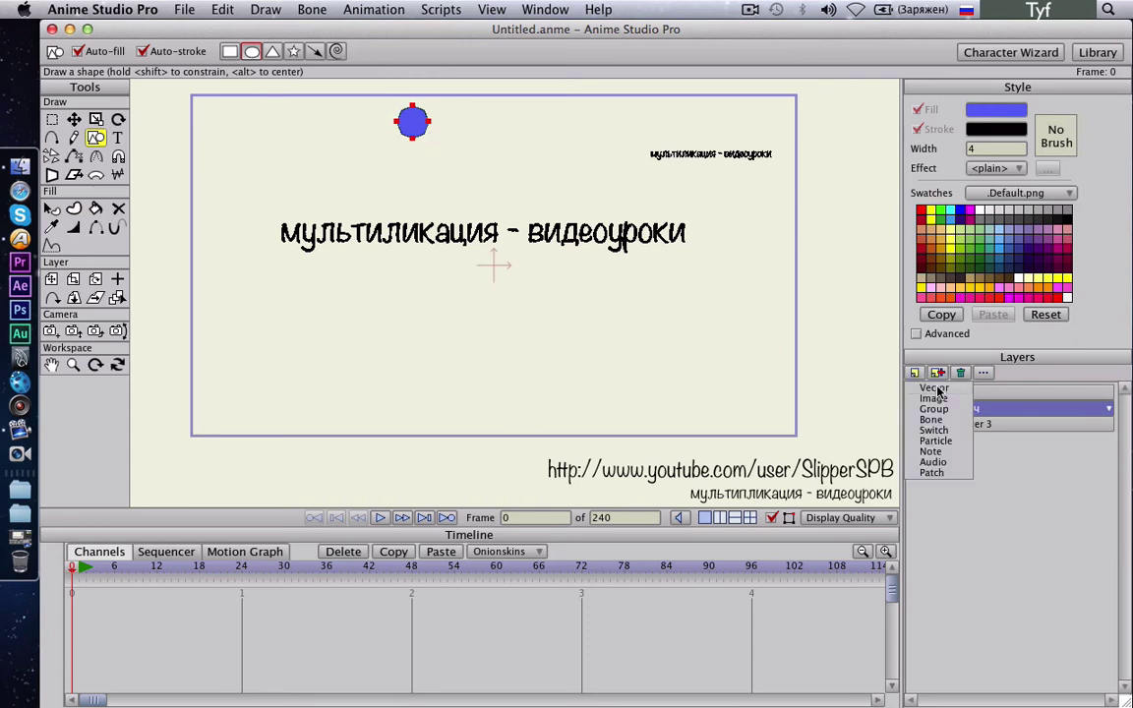
left_click(942, 385)
key("Return")
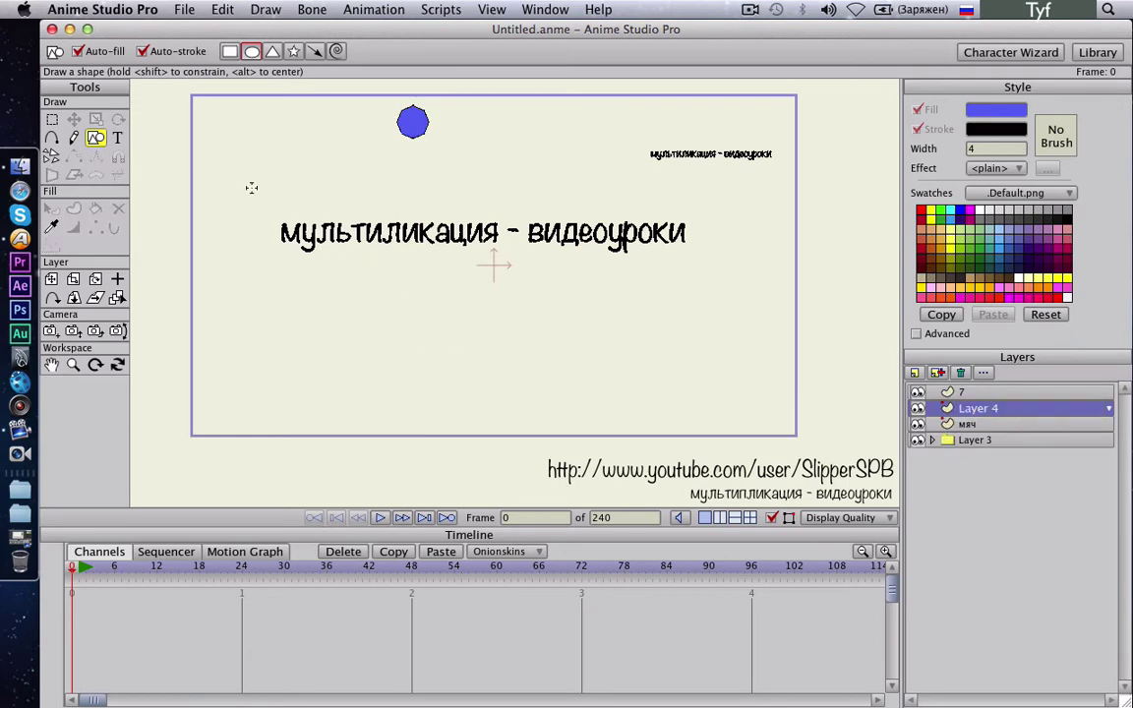
Set the fill to crimson and draw a wide, flat ground rectangle across the canvas's lower edge on Layer 4
left_click(230, 51)
left_click(996, 109)
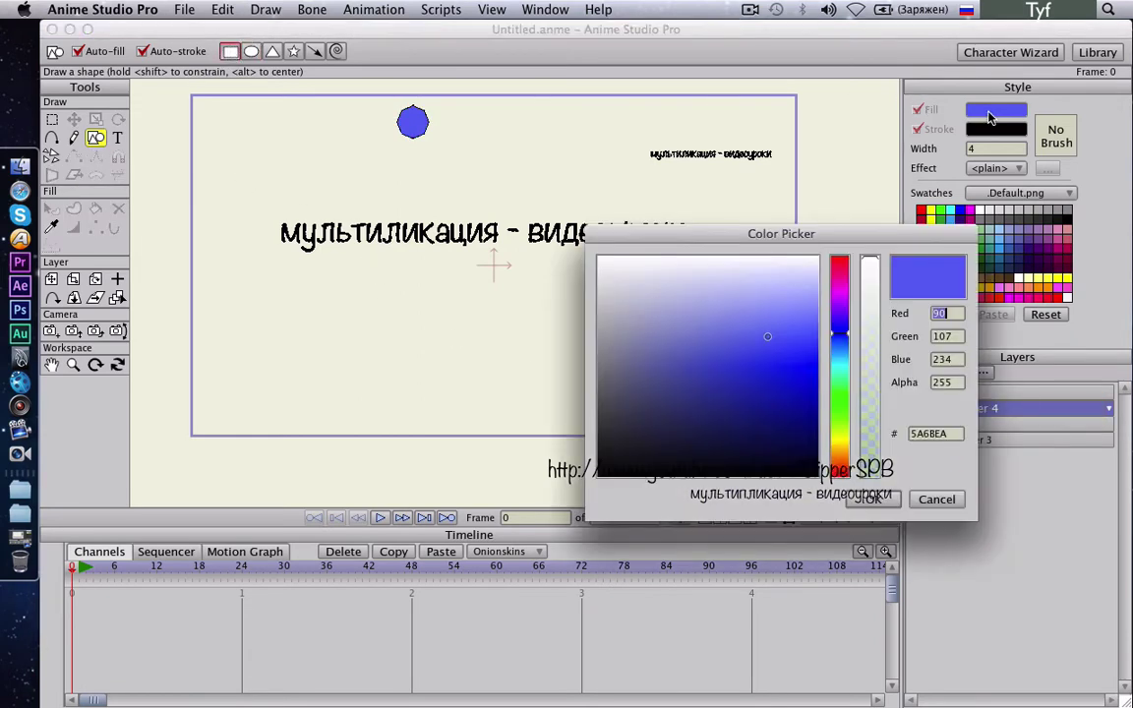
left_click_drag(836, 339, 839, 269)
left_click(869, 499)
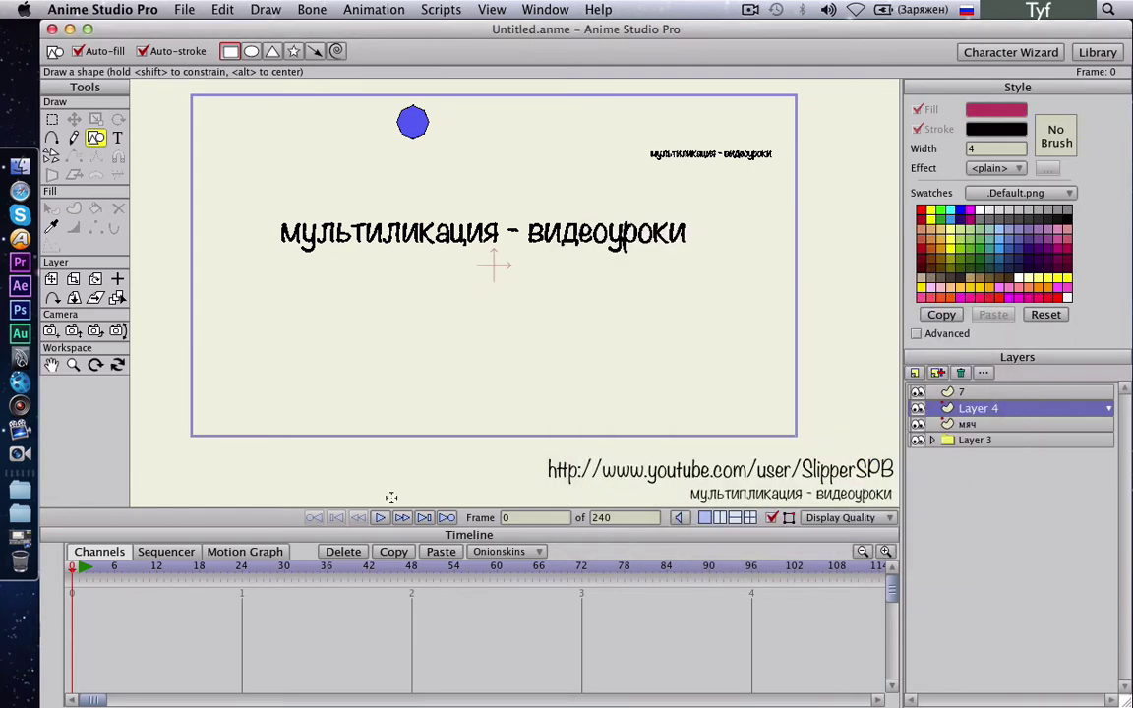
left_click_drag(163, 417, 855, 459)
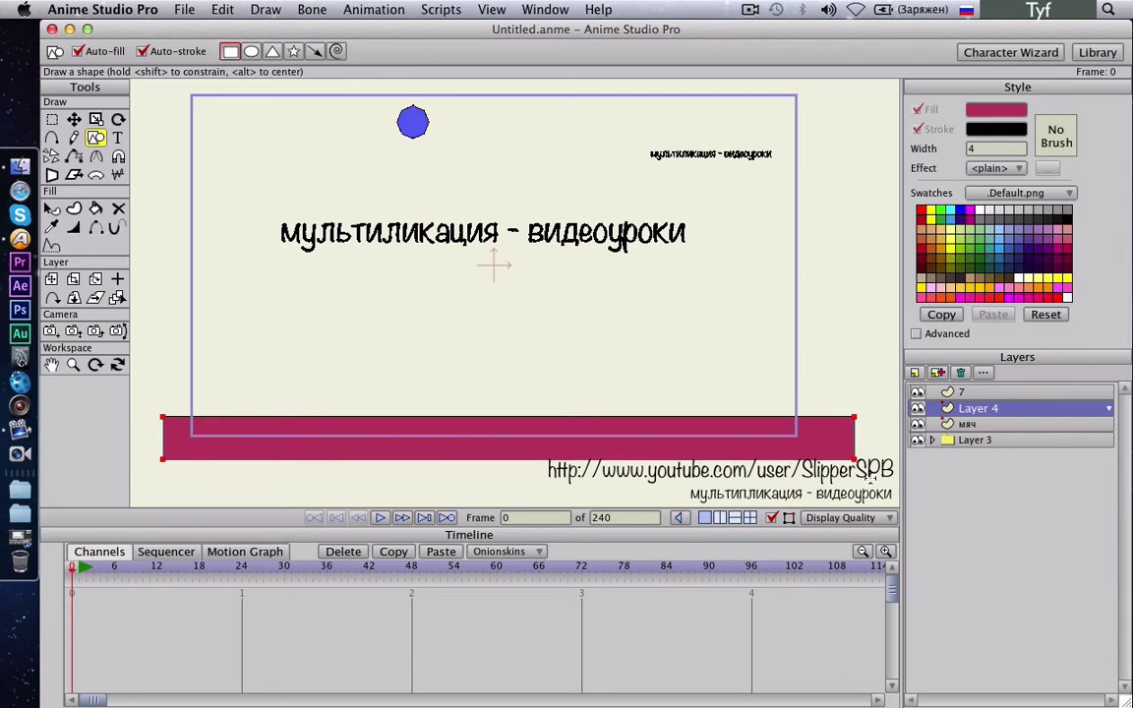
double_click(967, 425)
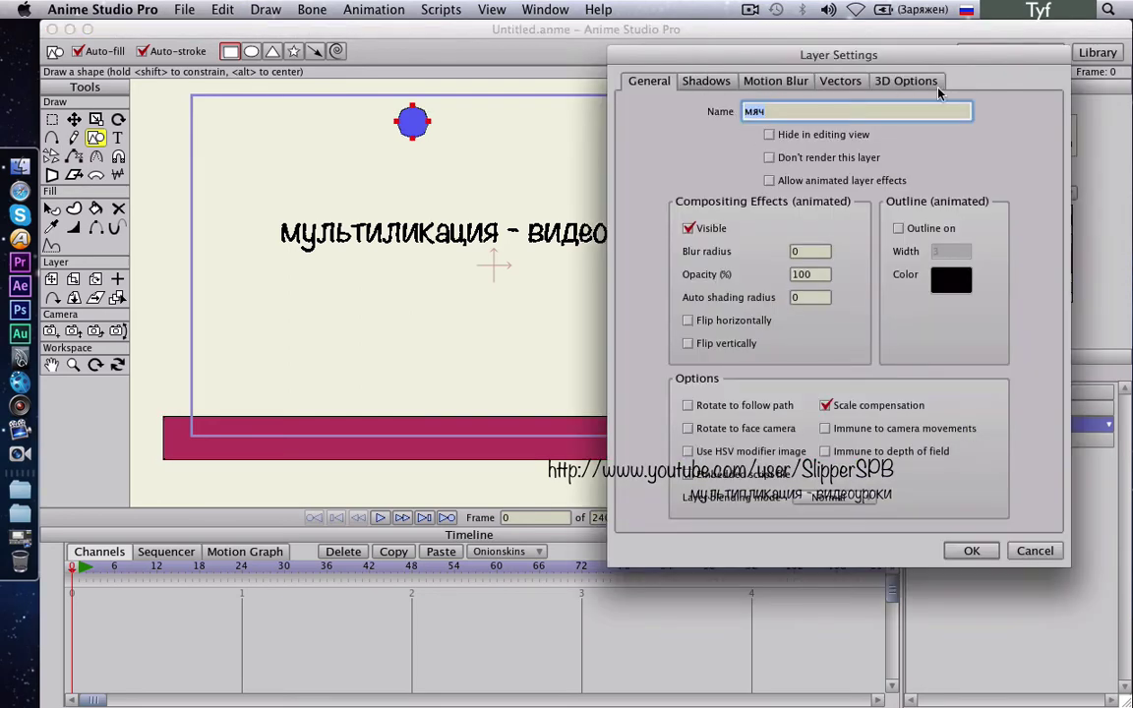
key("Return")
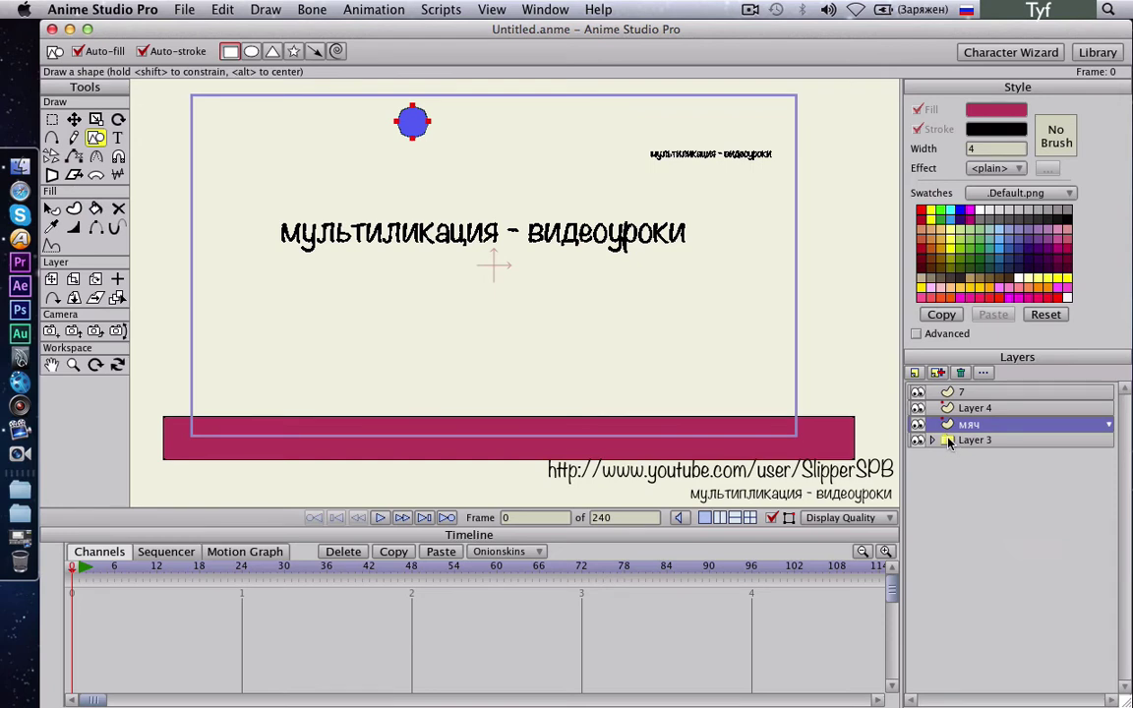
left_click(915, 373)
left_click(938, 413)
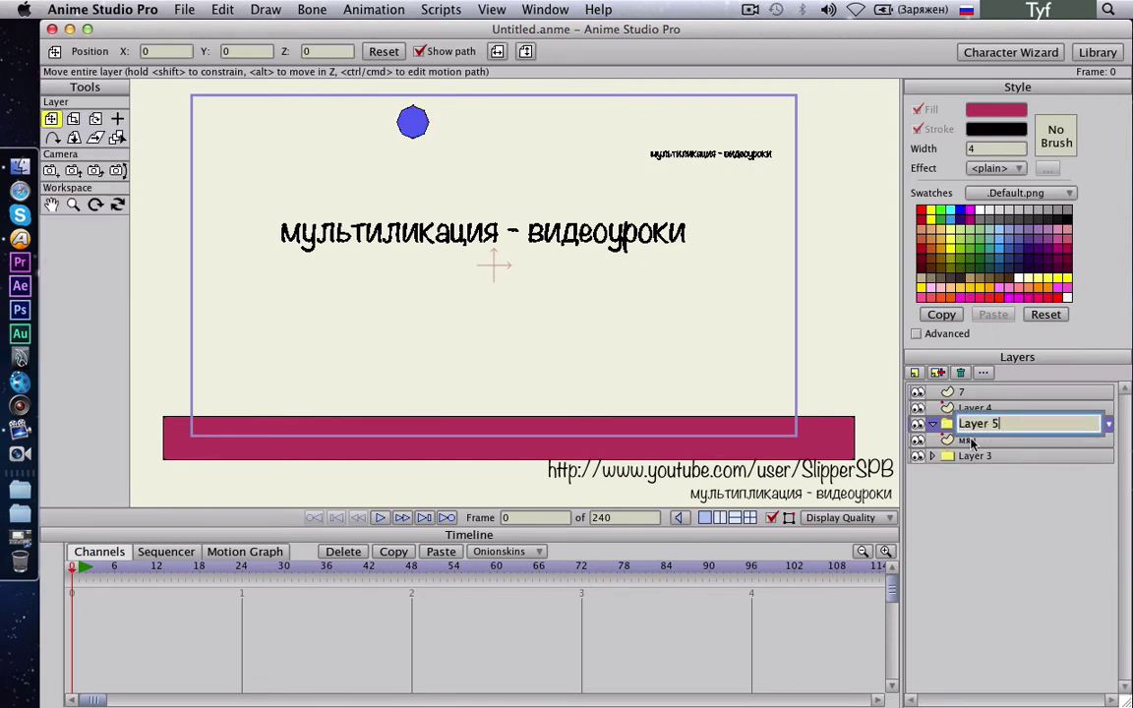
left_click(984, 441)
left_click(979, 424)
left_click(964, 375)
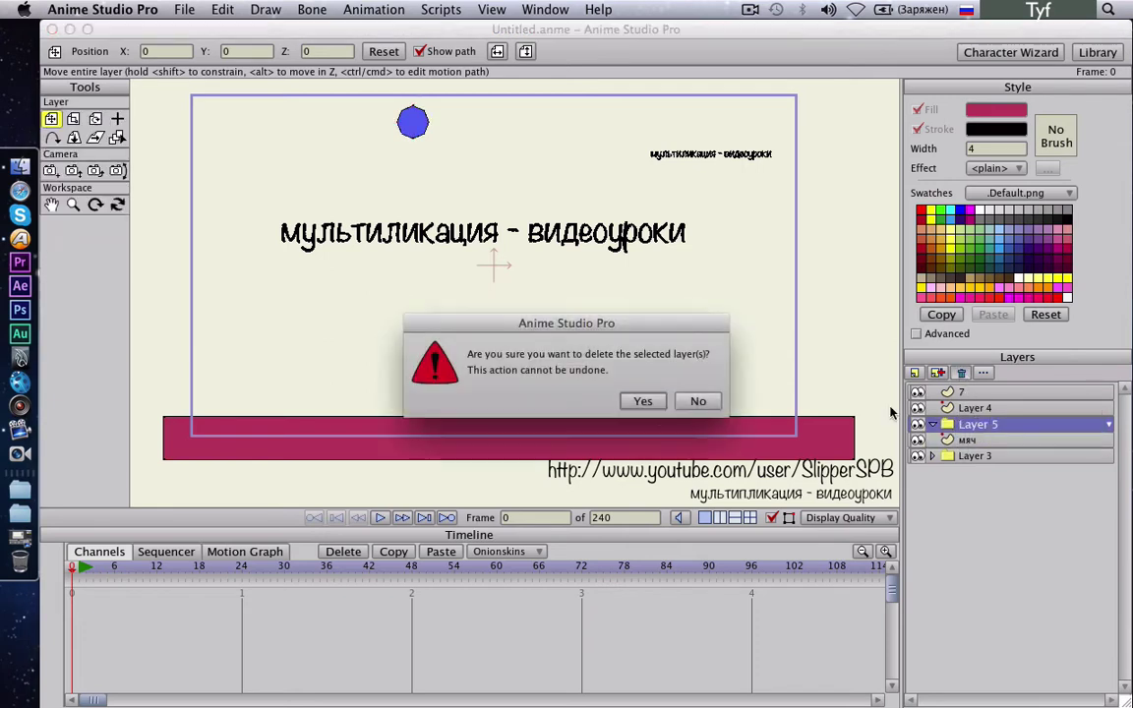
left_click(648, 400)
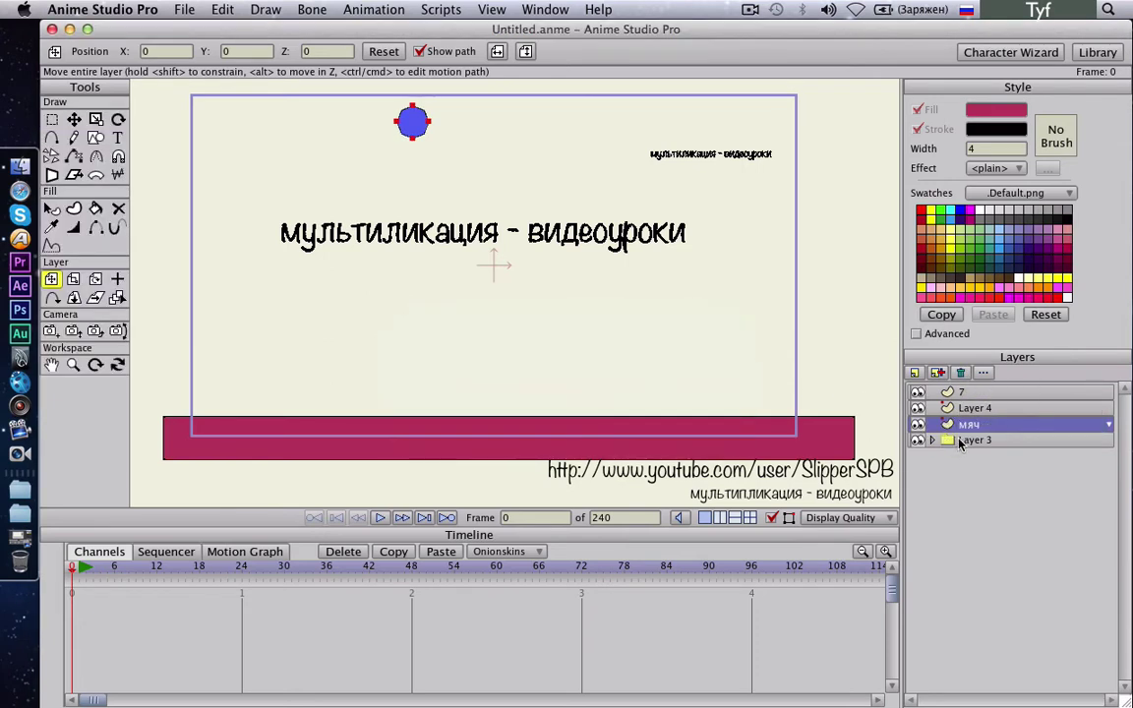
Enable physics for the Layer 3 group that holds the separate letter layers
left_click(933, 441)
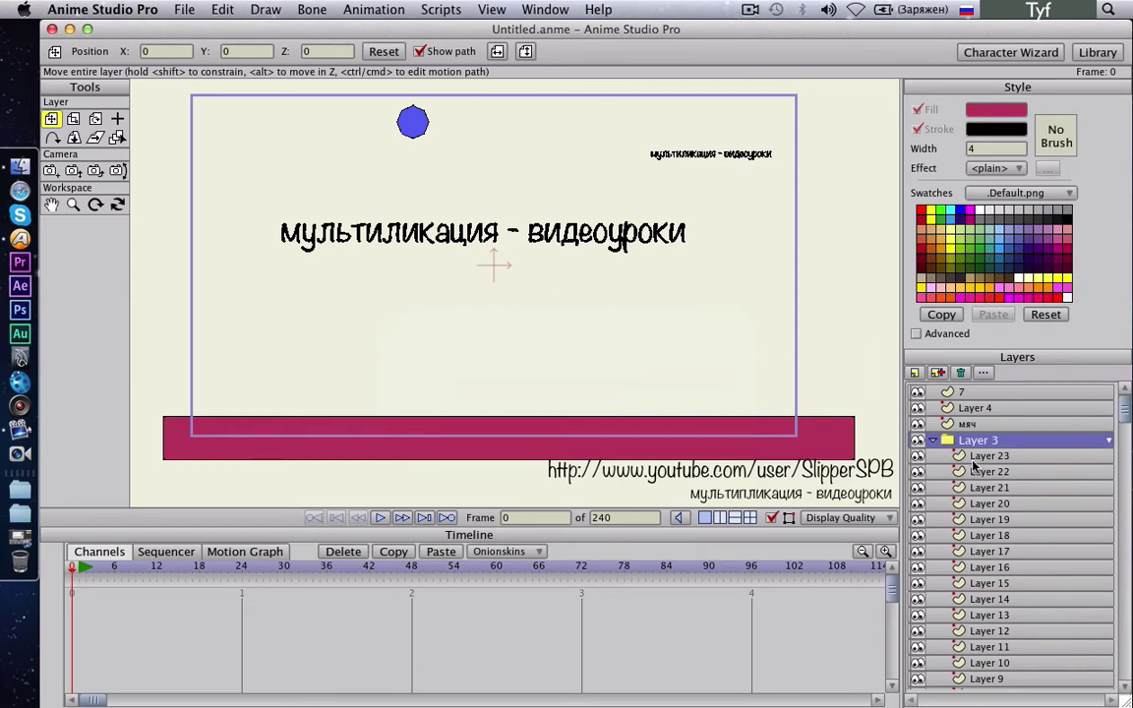
scroll(962, 585, "down", 5)
scroll(971, 460, "up", 5)
left_click(934, 441)
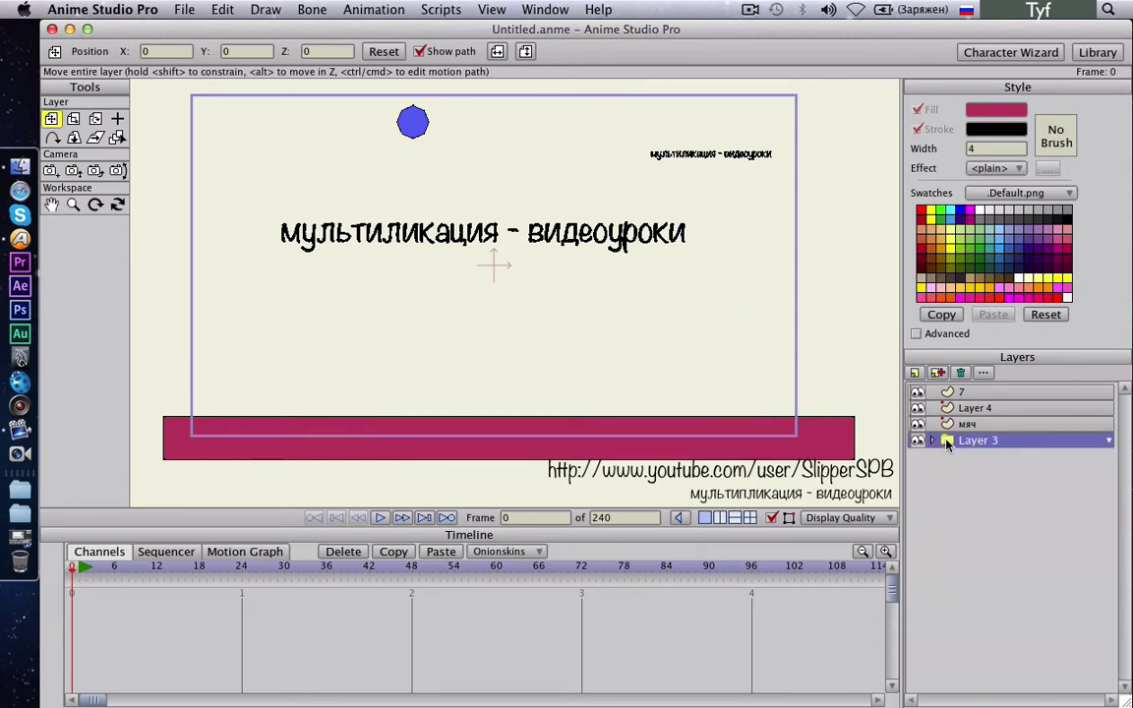
double_click(945, 444)
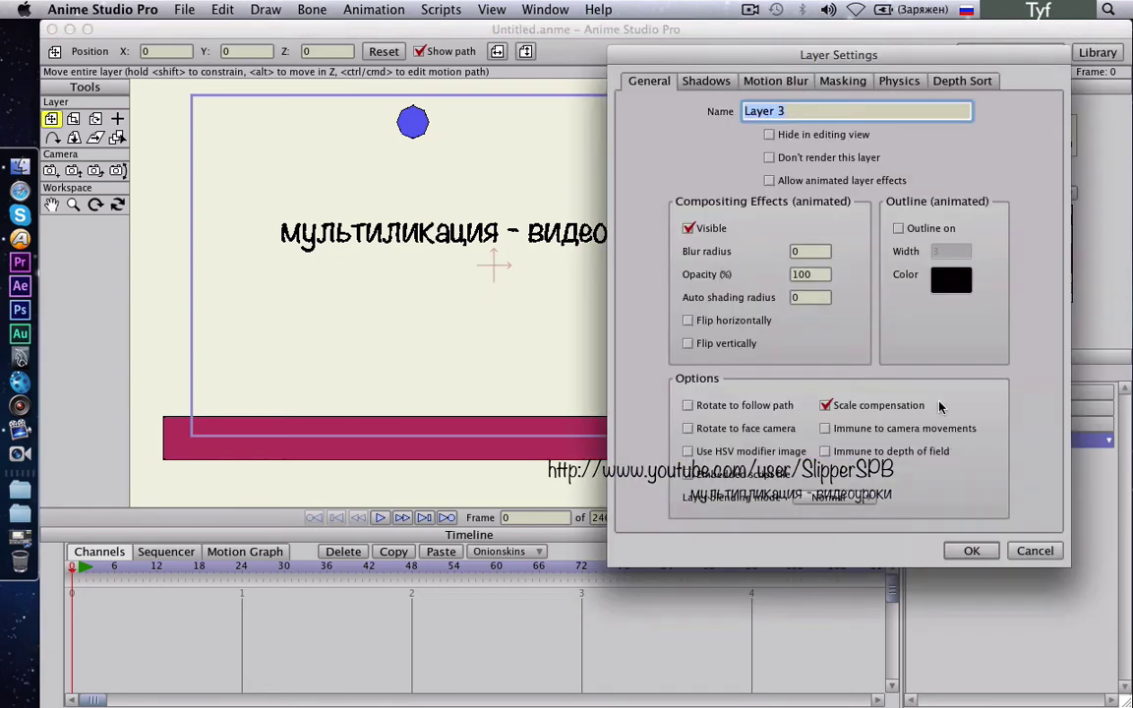
left_click(899, 82)
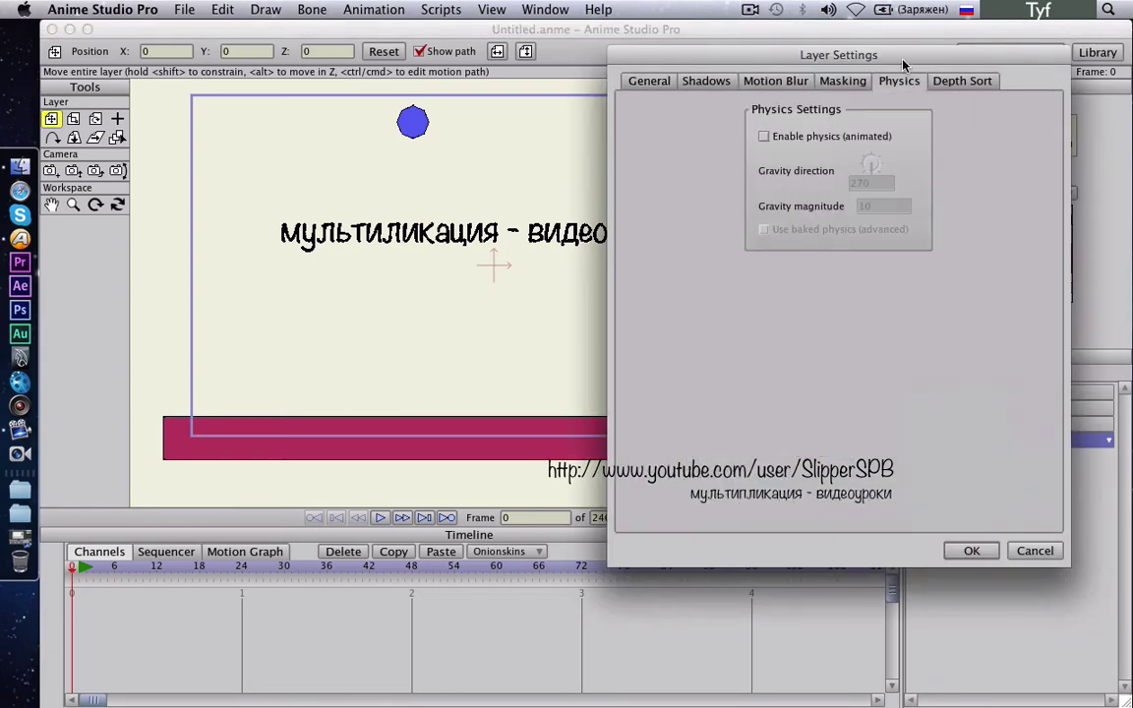
left_click_drag(903, 61, 880, 61)
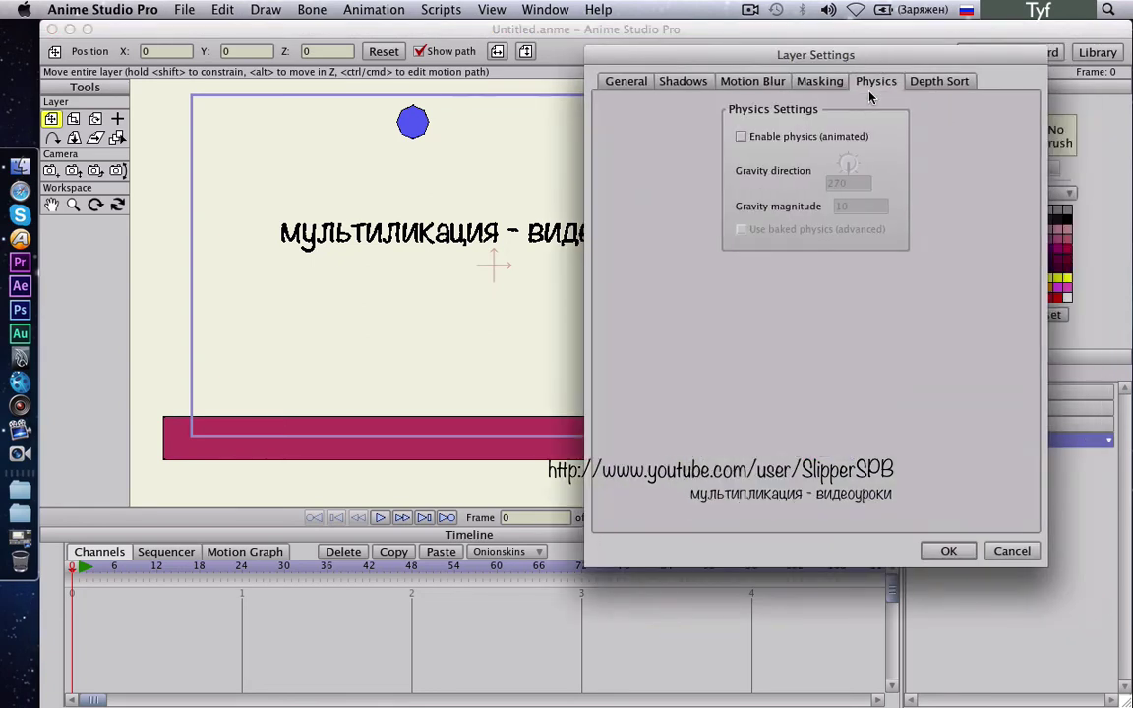
left_click(741, 136)
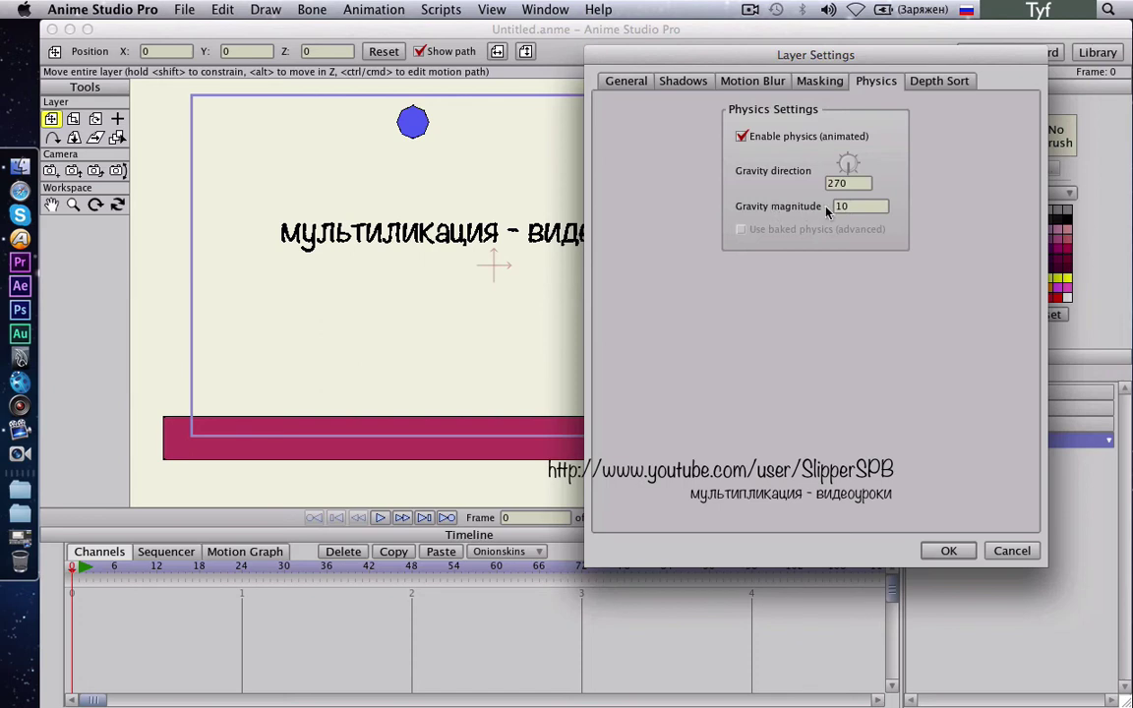
left_click(954, 551)
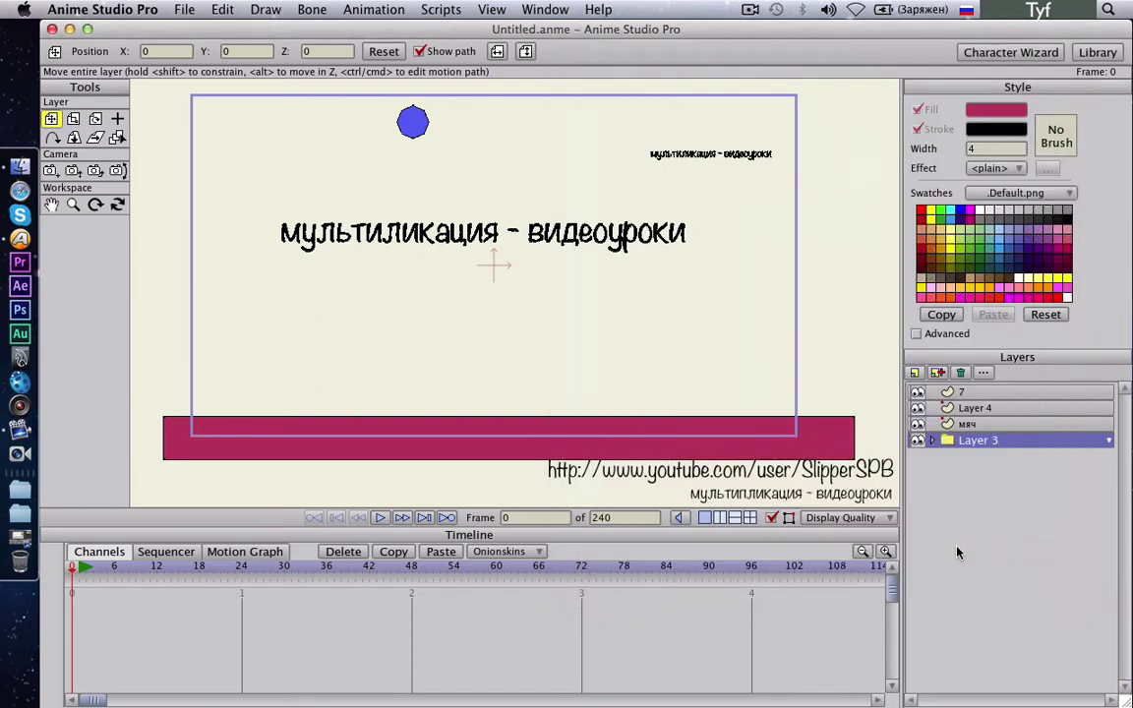
Rename Layer 4, which holds the ground rectangle, to "земля"
left_click(935, 441)
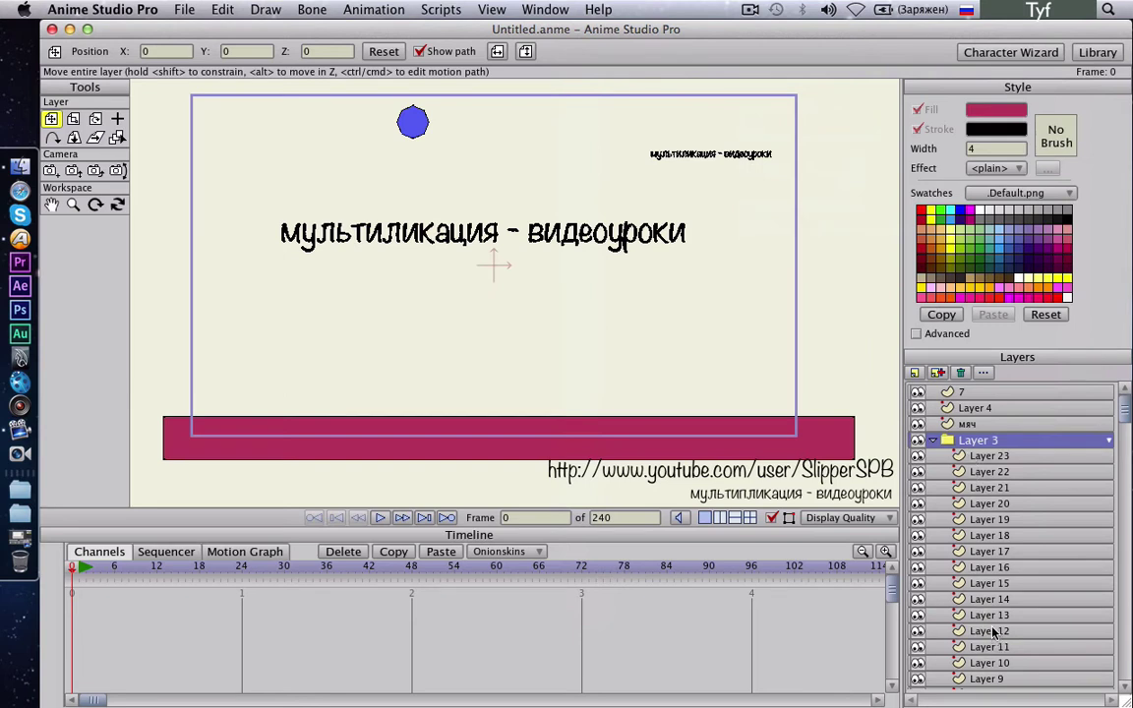
left_click(967, 425)
left_click(974, 409)
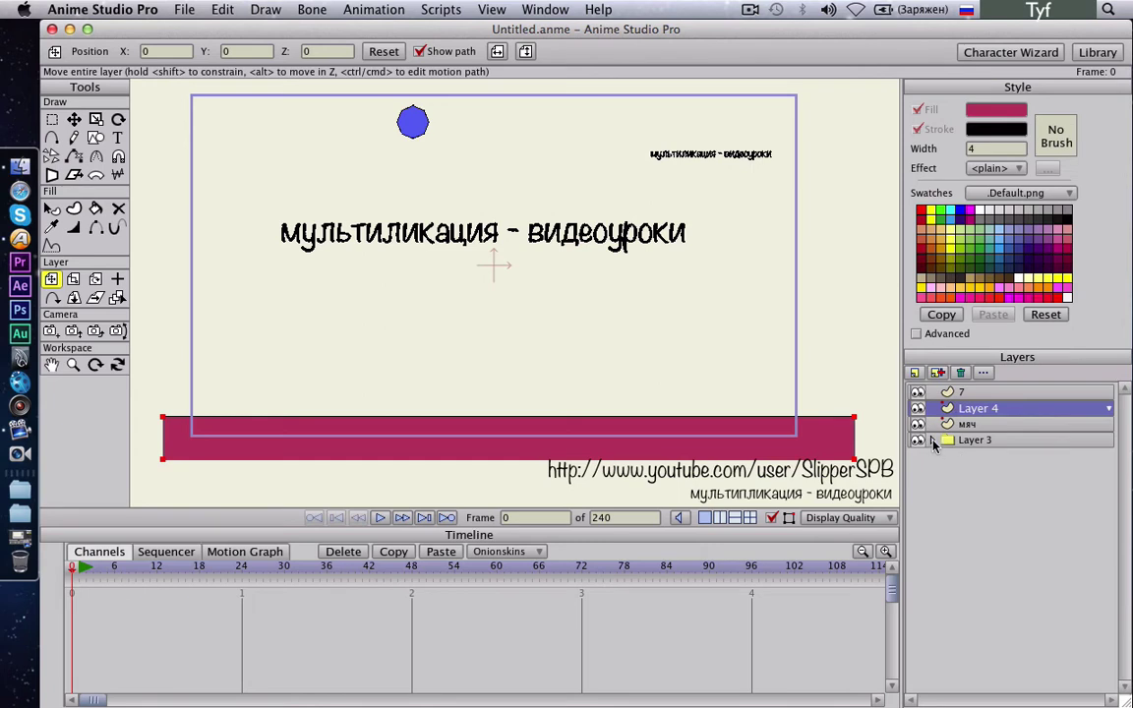
left_click(934, 441)
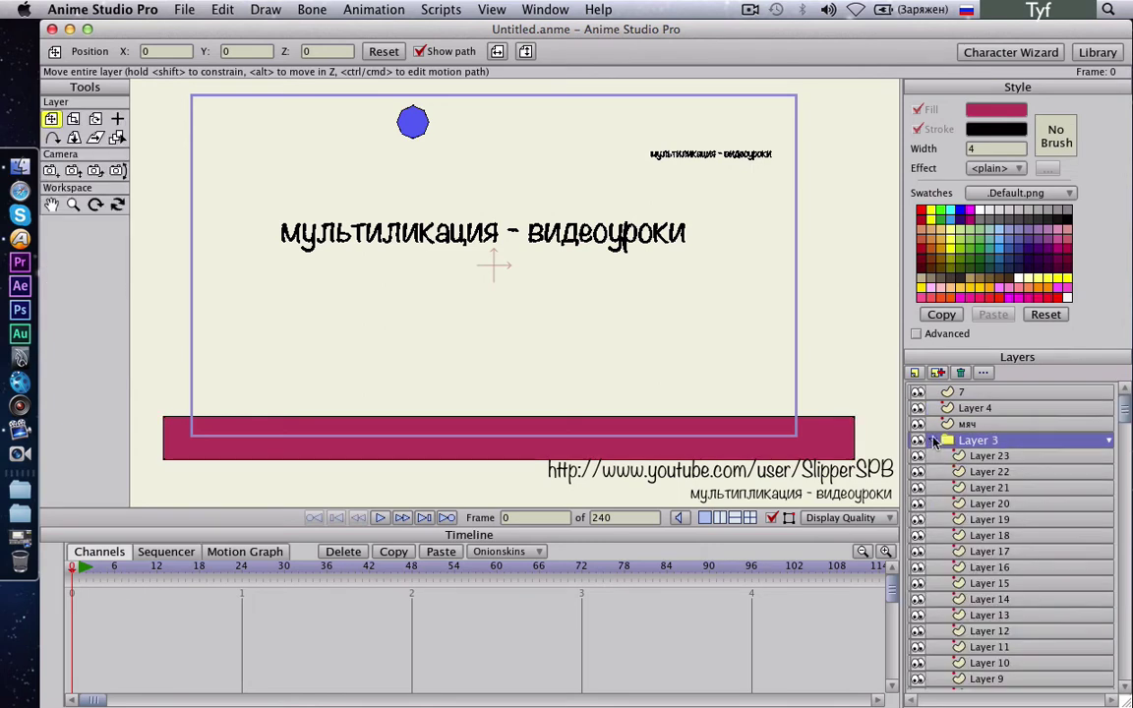
left_click(968, 410)
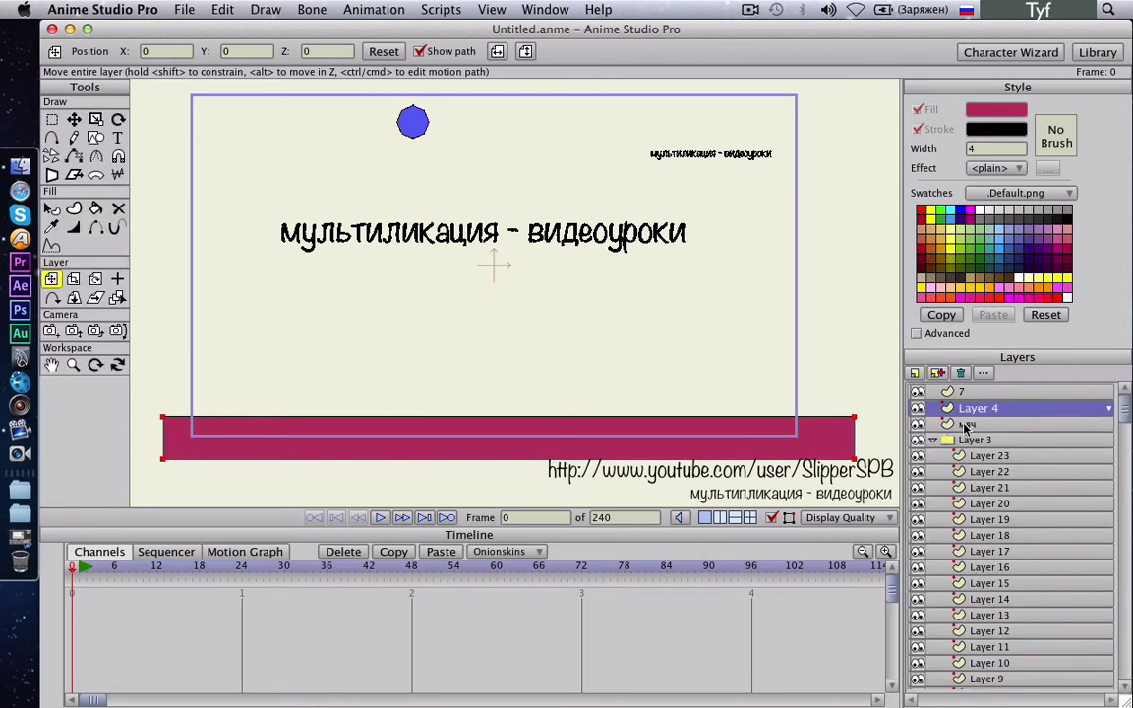
mouse_move(968, 425)
left_mouse_down()
mouse_move(951, 414)
mouse_move(959, 419)
left_mouse_up()
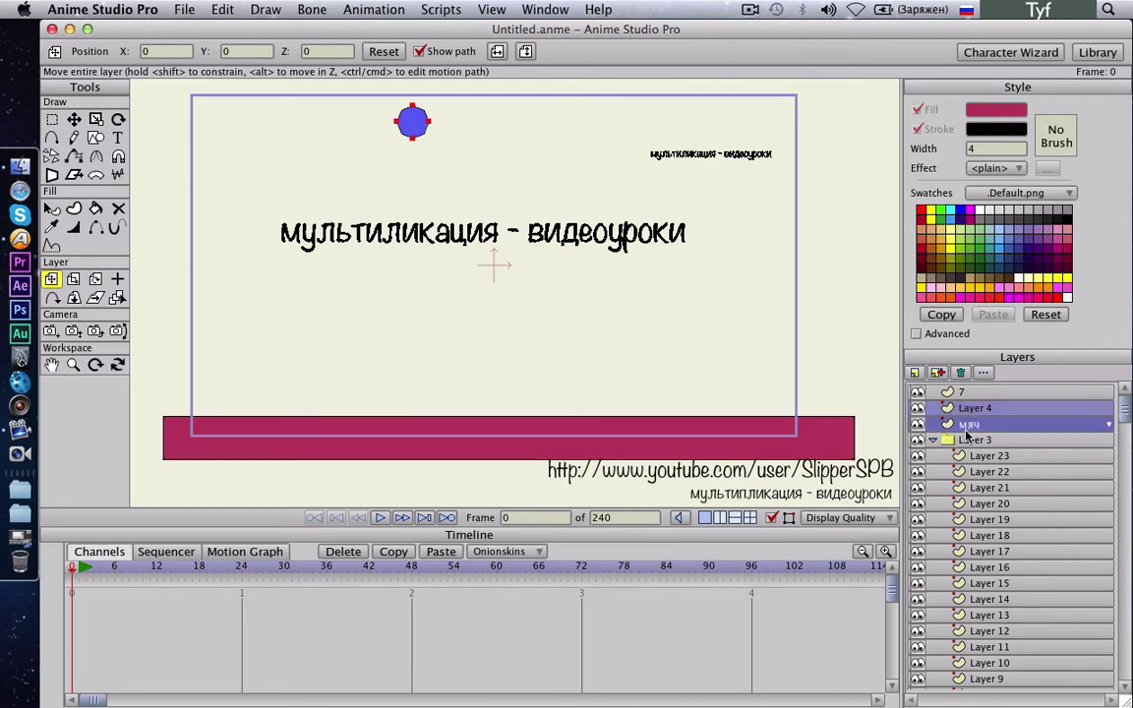
double_click(984, 408)
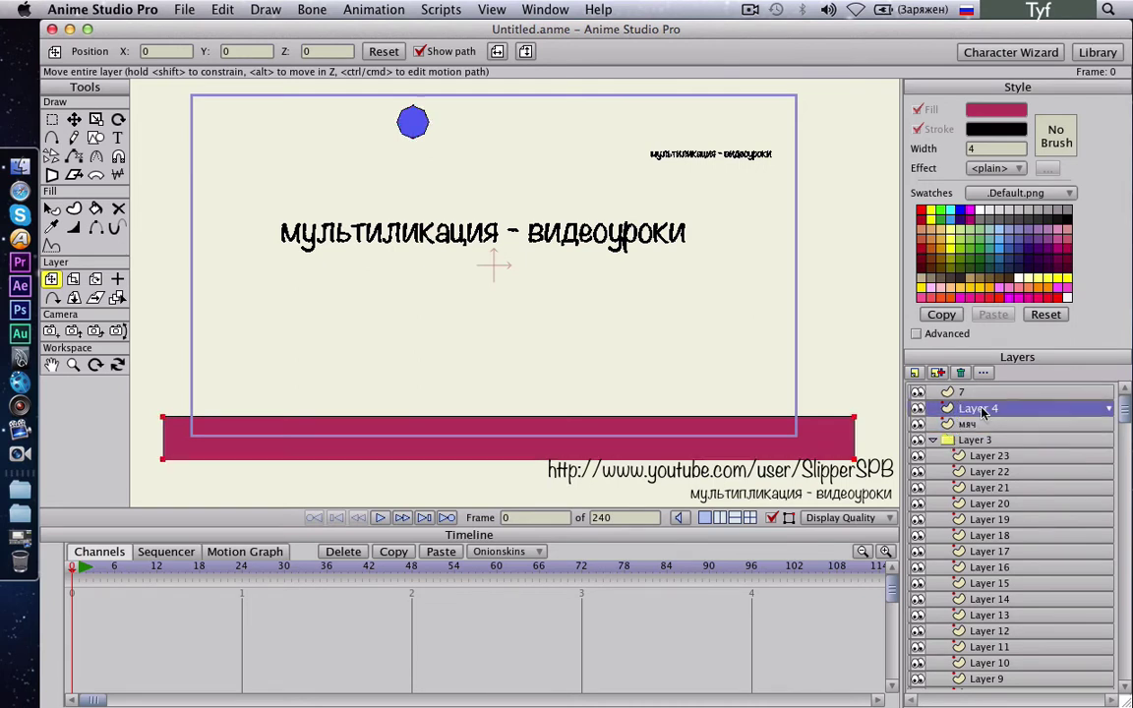
type("земля")
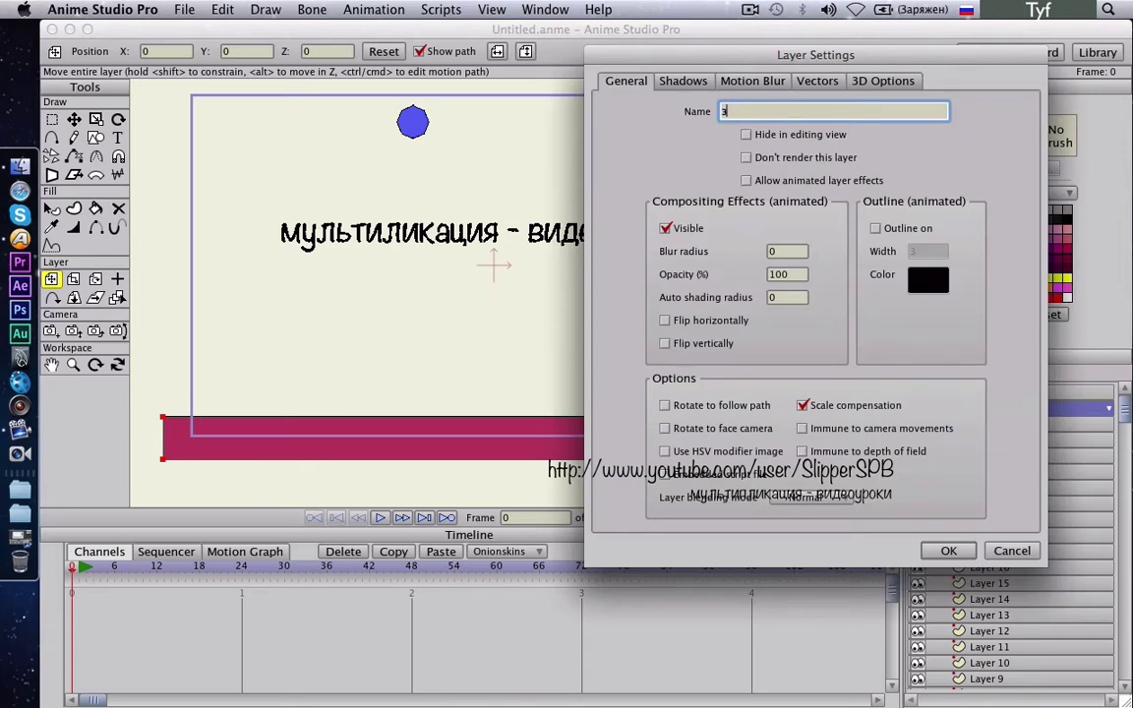
left_click(948, 551)
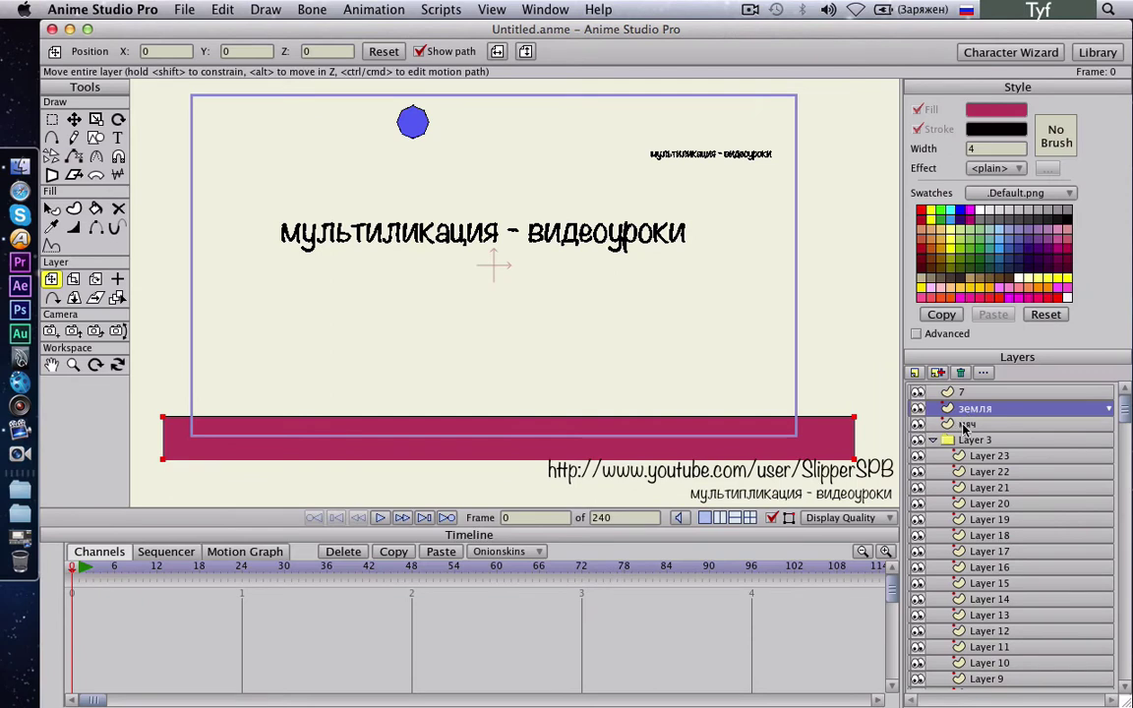
Move the земля and мяч layers together into the Layer 3 group, above the letter layers
left_click_drag(965, 429, 976, 447)
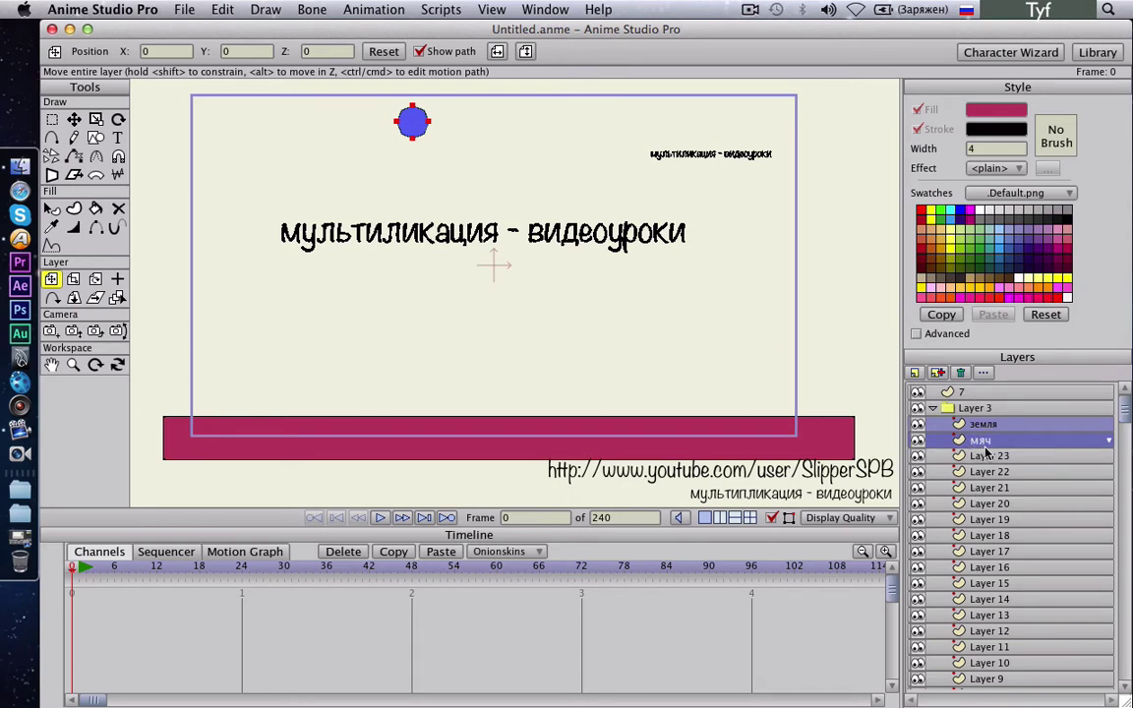
left_click(982, 472)
Make the земля layer a non-moving object in its physics settings
left_click(984, 425)
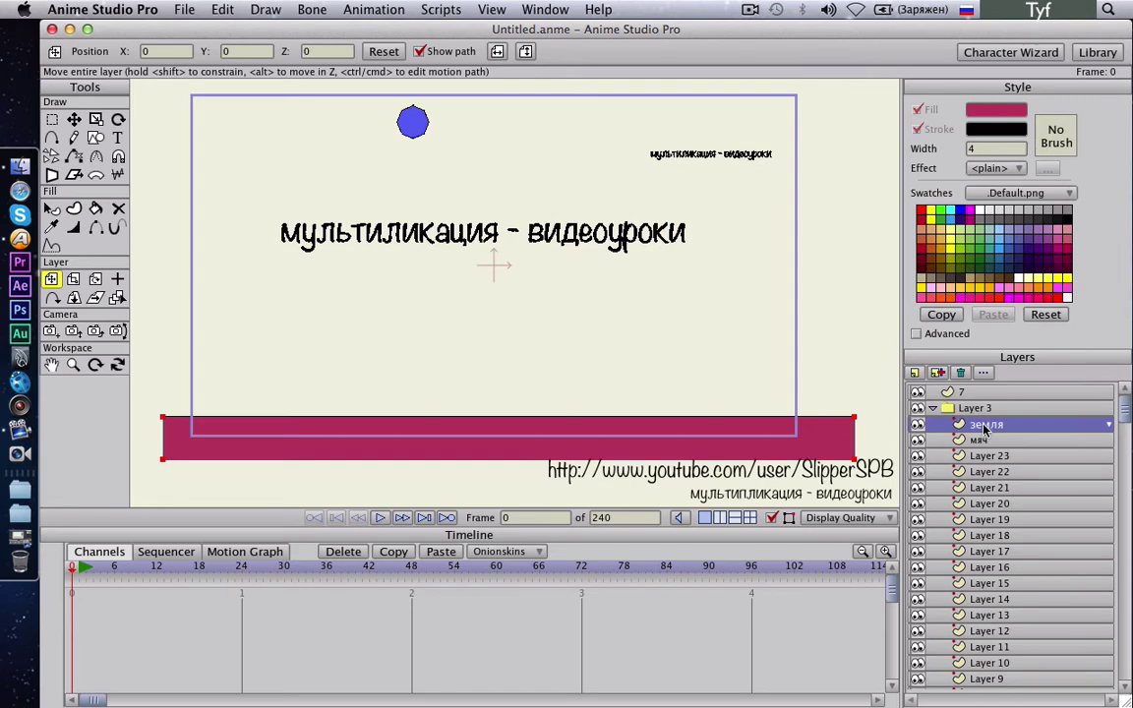
double_click(984, 425)
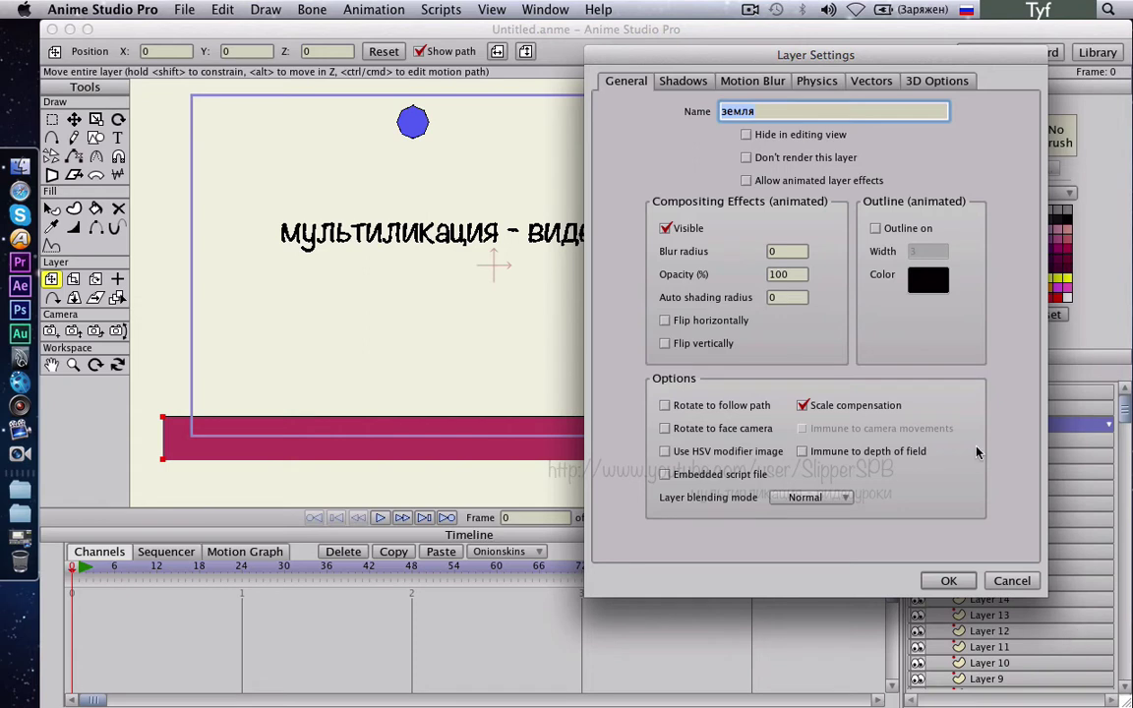
left_click(823, 86)
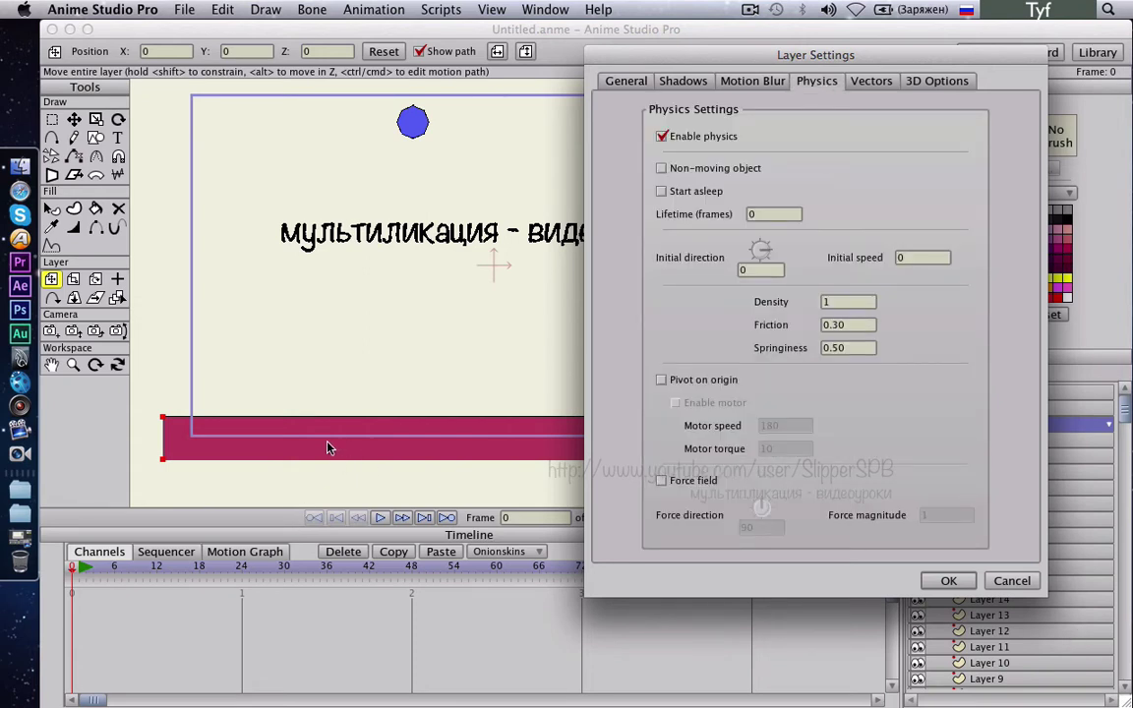
left_click(662, 168)
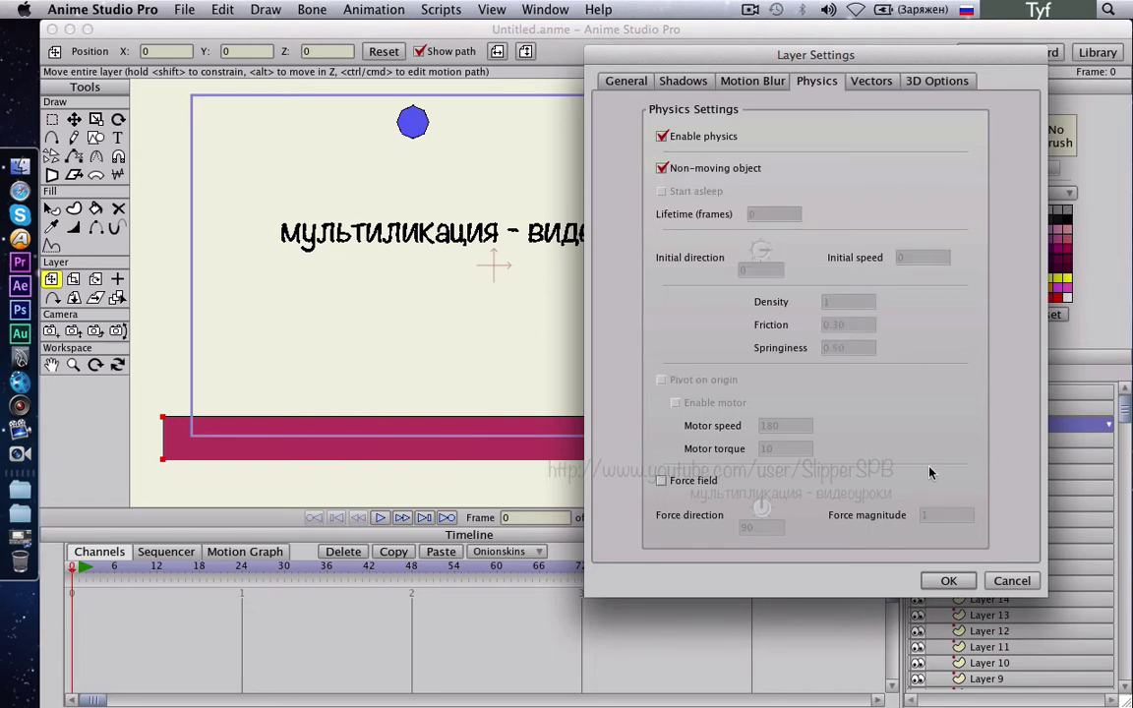
left_click(948, 581)
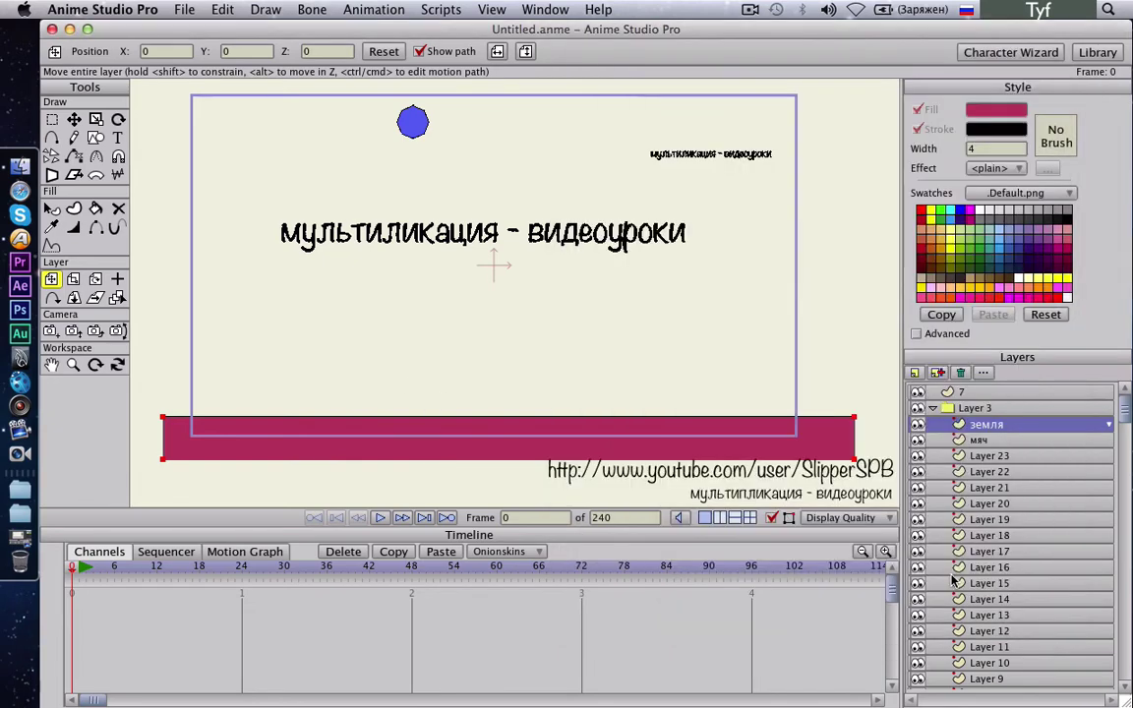
Review the physics settings of the мяч layer
double_click(977, 442)
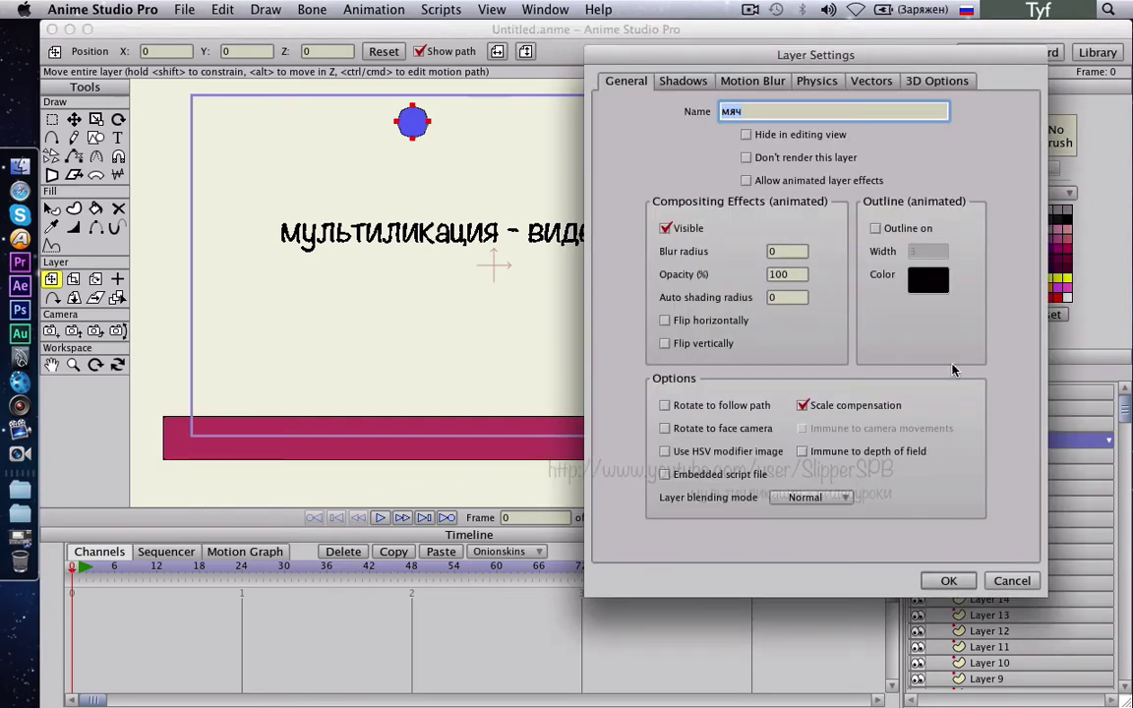
left_click(821, 83)
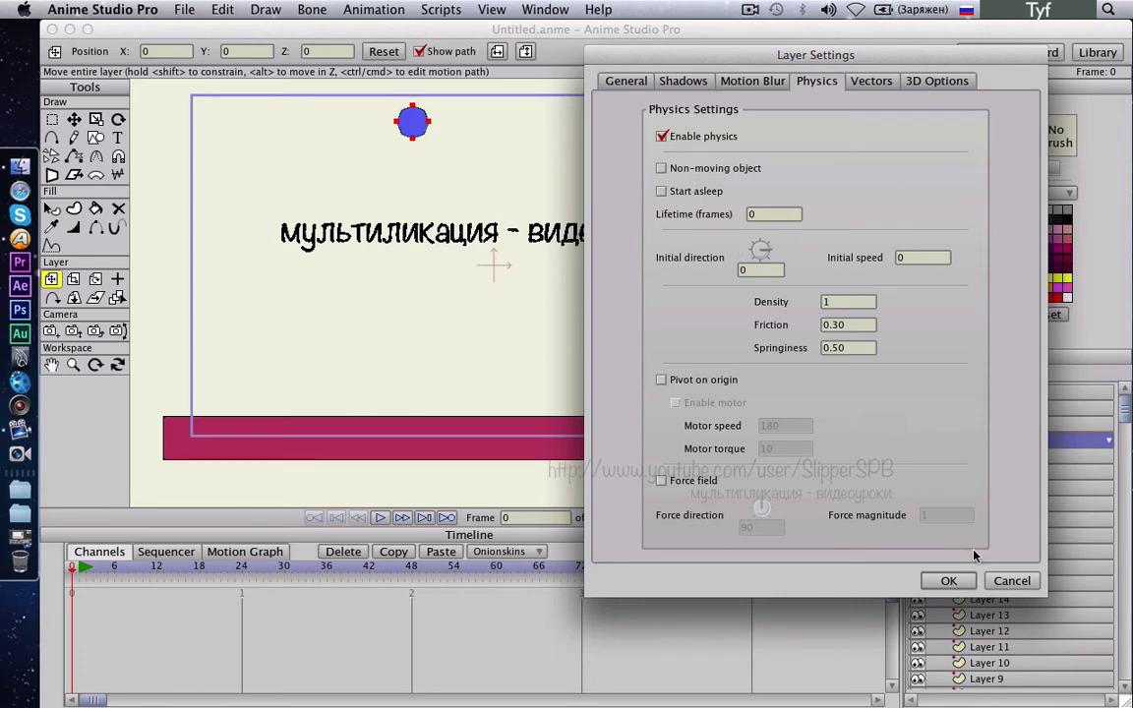
left_click(947, 581)
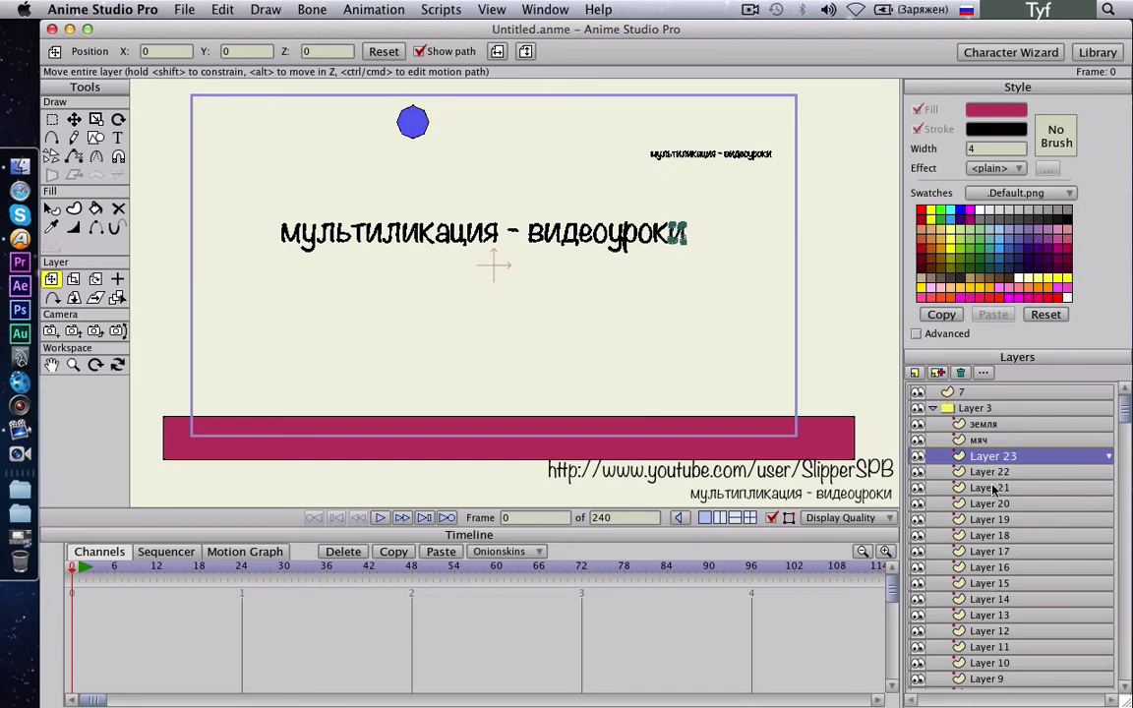
In the physics settings of Layer 23, enable Start asleep and set the lifetime to 100 frames
double_click(992, 460)
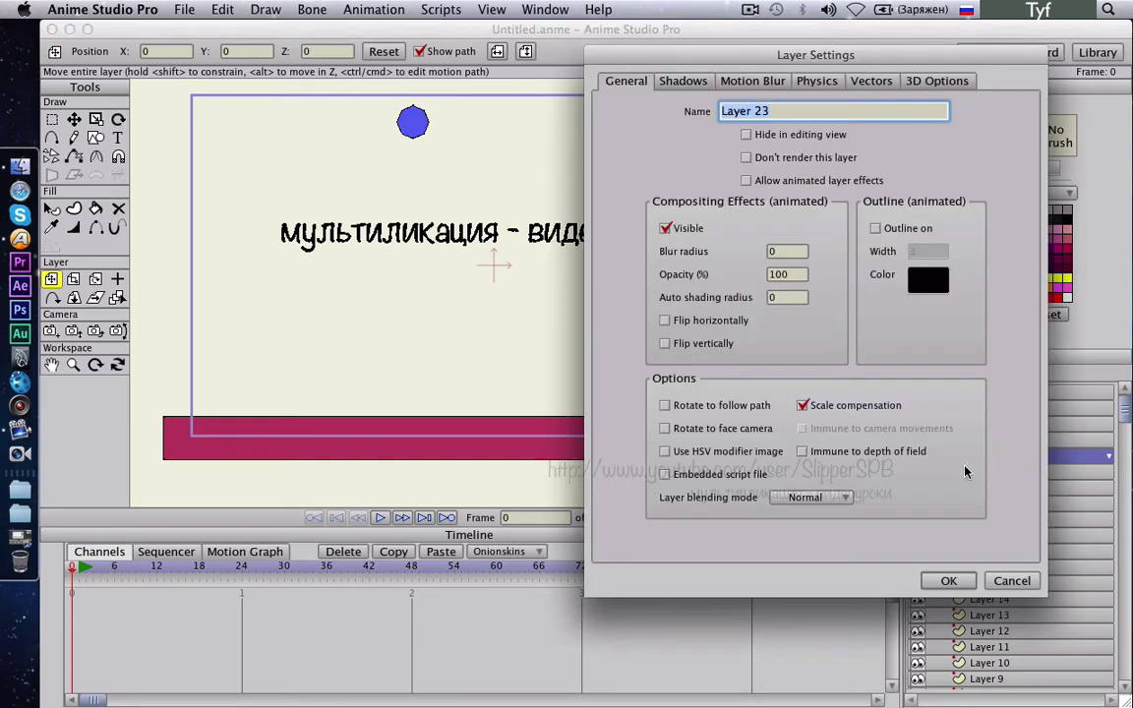
left_click(817, 81)
left_click_drag(706, 69, 857, 76)
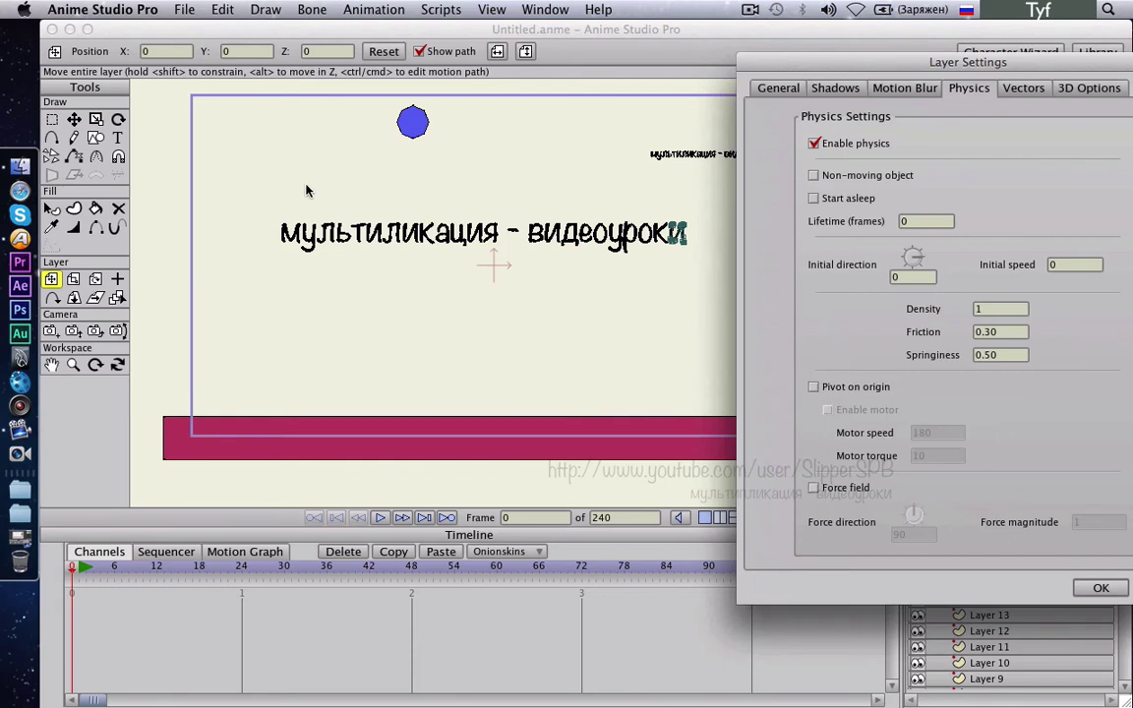
left_click_drag(927, 61, 747, 61)
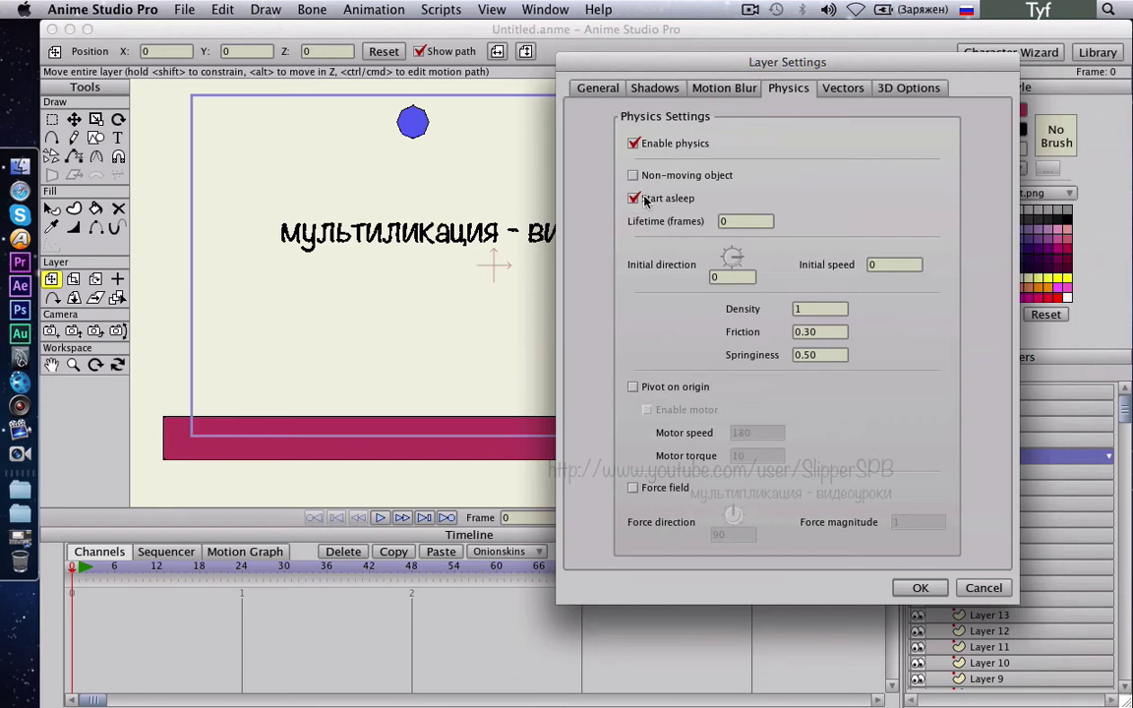
double_click(744, 224)
left_click_drag(590, 90, 809, 157)
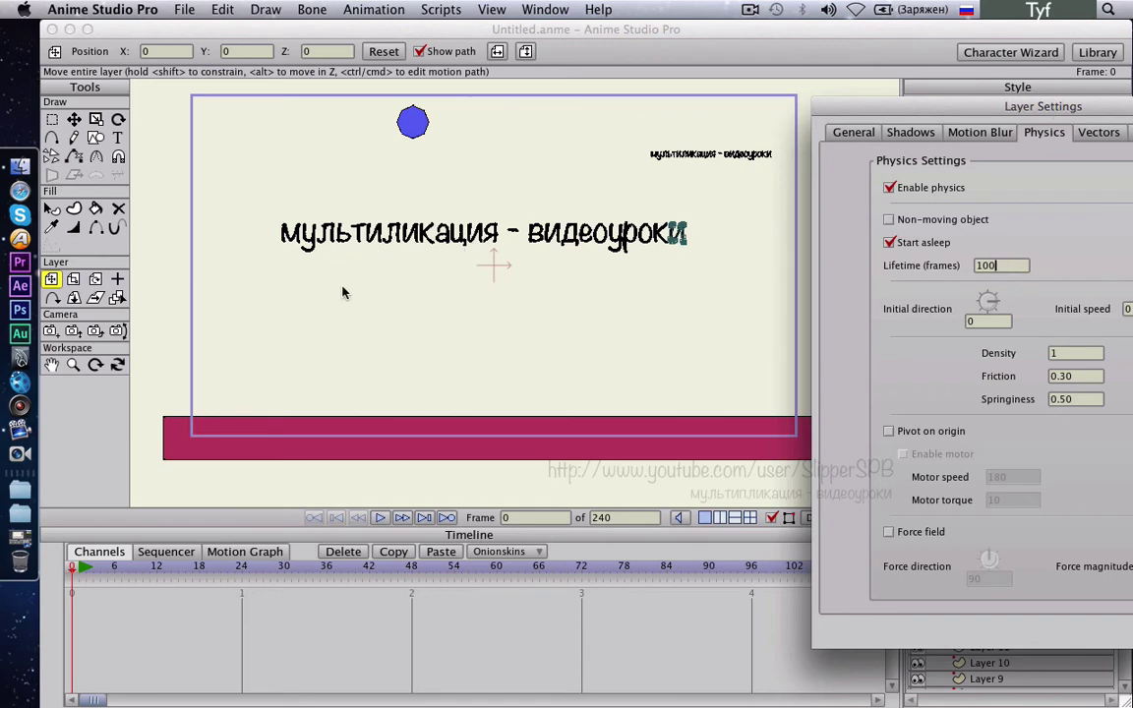
left_click_drag(1057, 116, 667, 98)
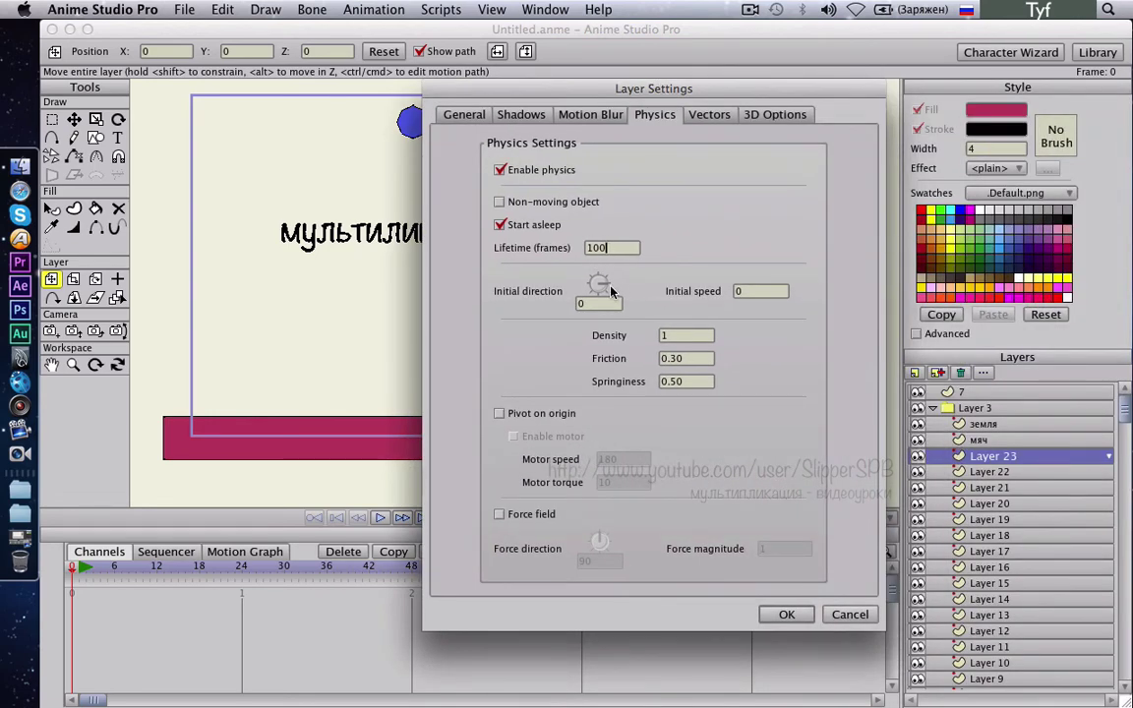
left_click(787, 614)
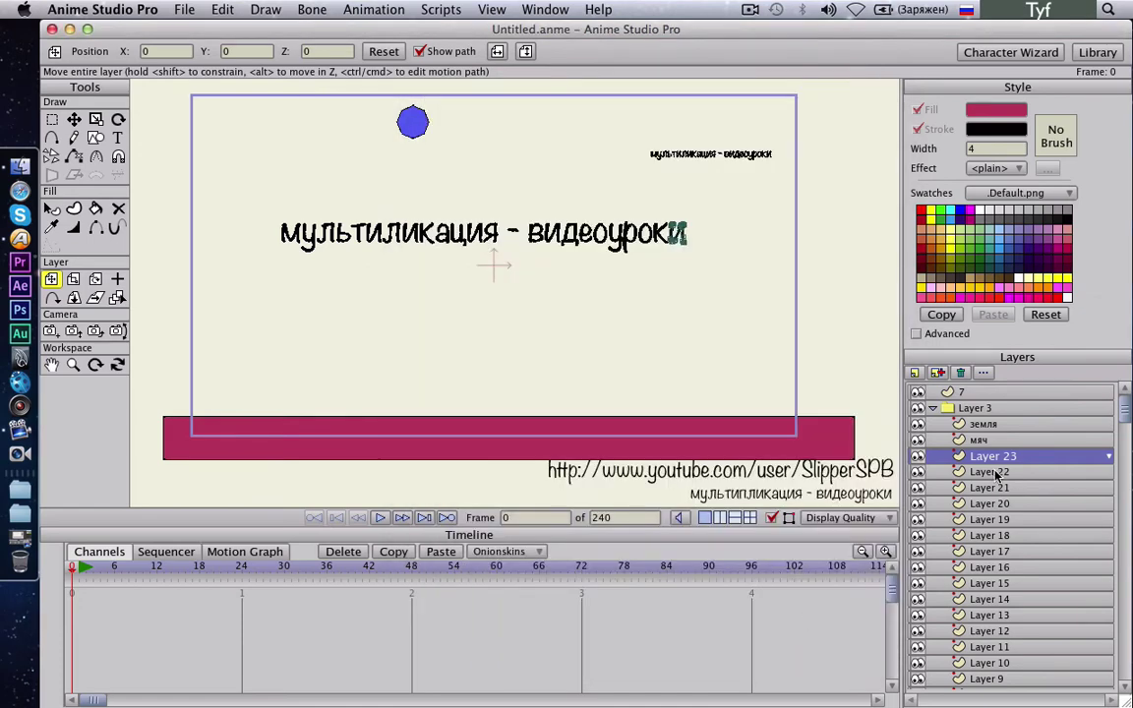
Make Layer 22 start asleep in its physics settings, with a lifetime of 100 frames
double_click(993, 473)
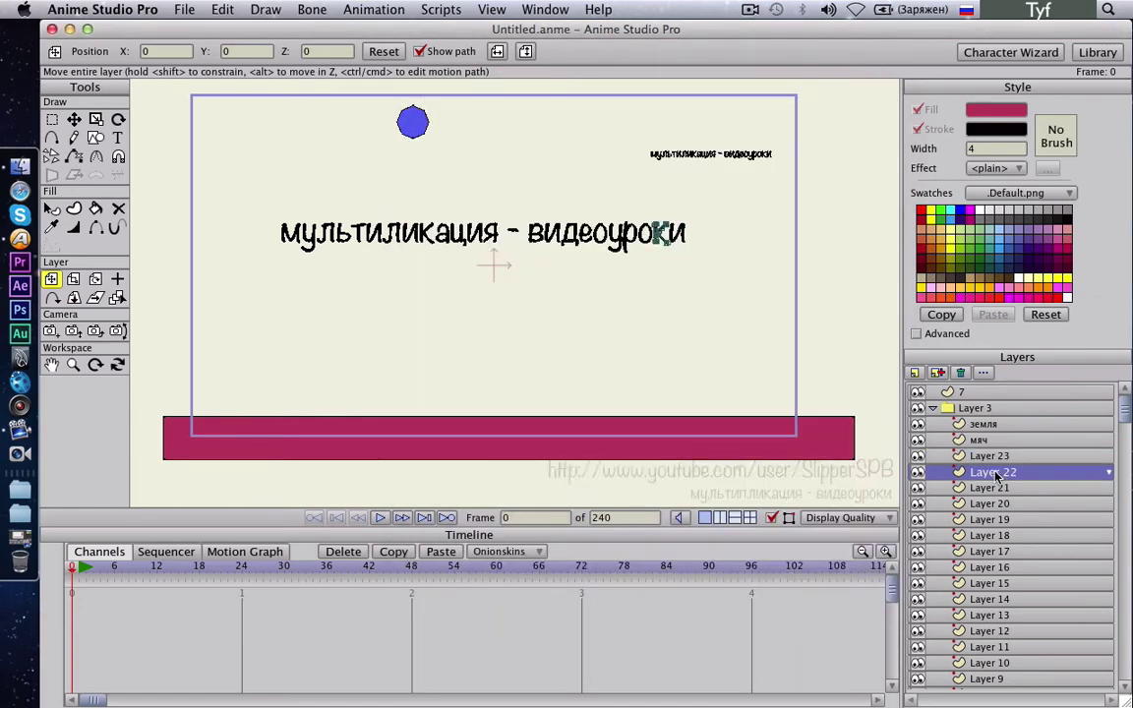
left_click(654, 114)
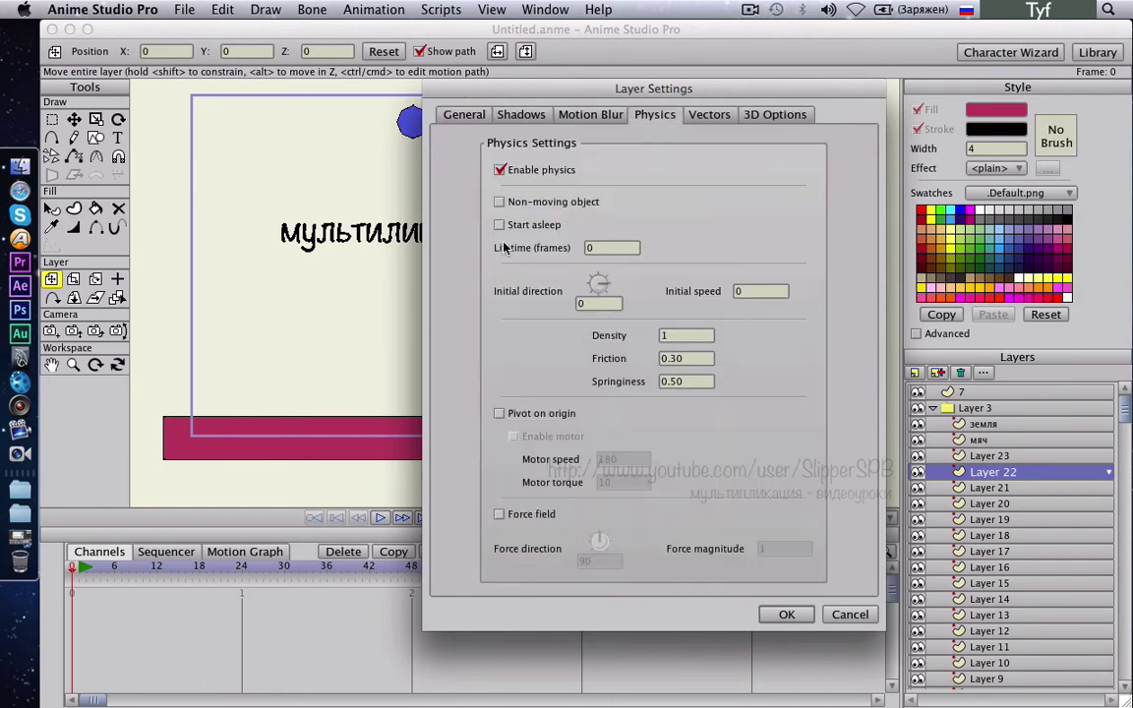
left_click_drag(598, 247, 574, 248)
type("100")
left_click(787, 614)
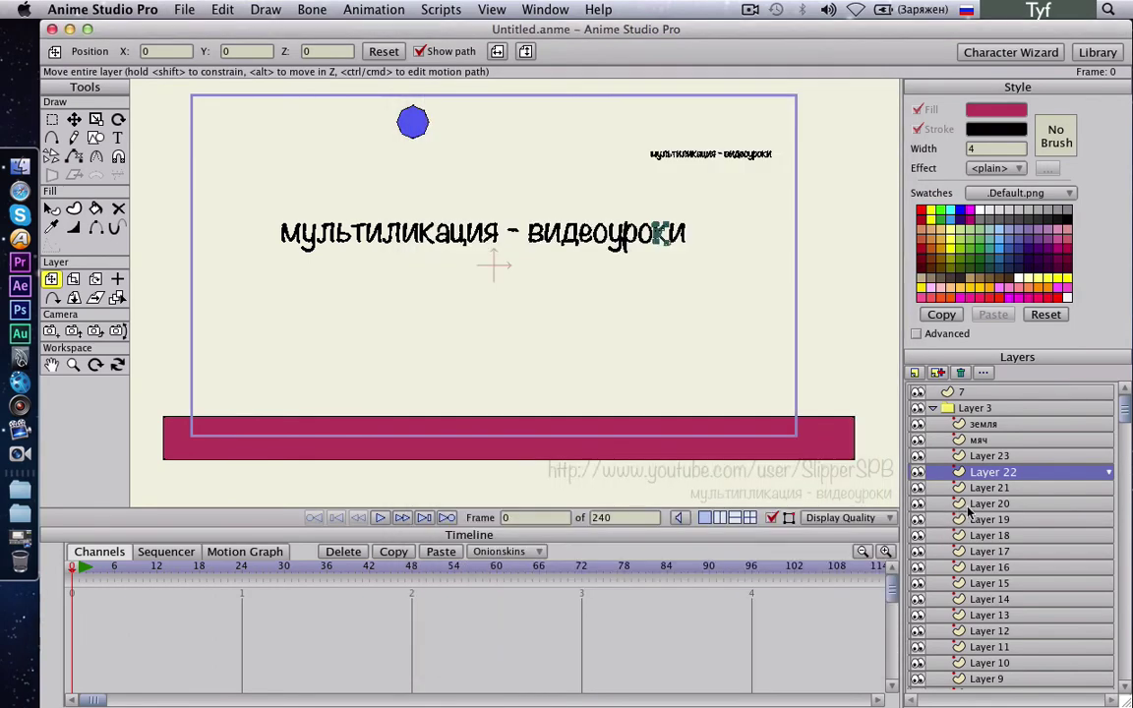
Apply Start asleep and a 100-frame lifetime to the remaining letter layers, from Layer 21 down to Layer 0
double_click(990, 488)
left_click(654, 114)
key("Escape")
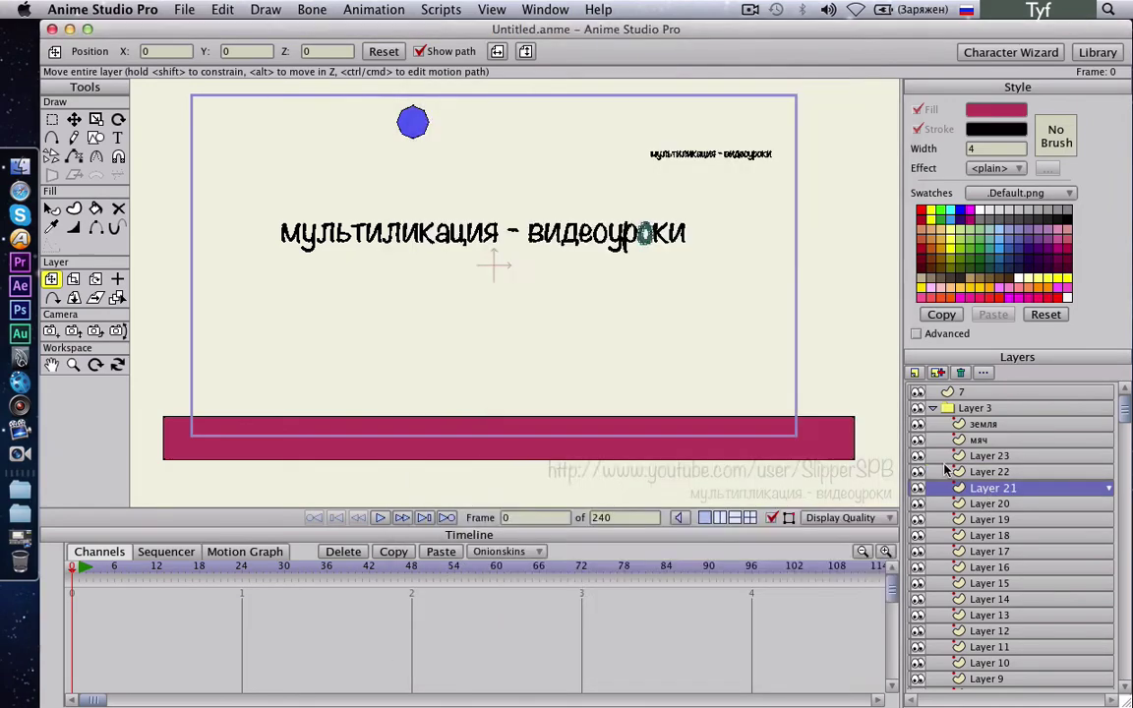
double_click(994, 504)
left_click(655, 114)
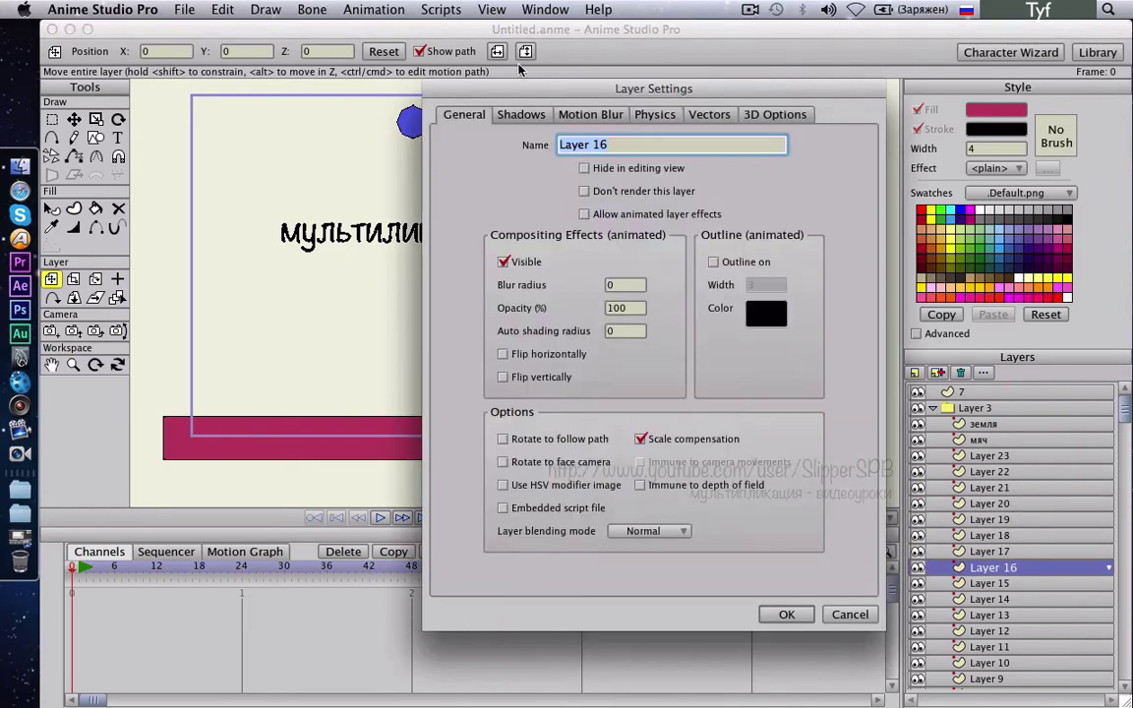
left_click(655, 115)
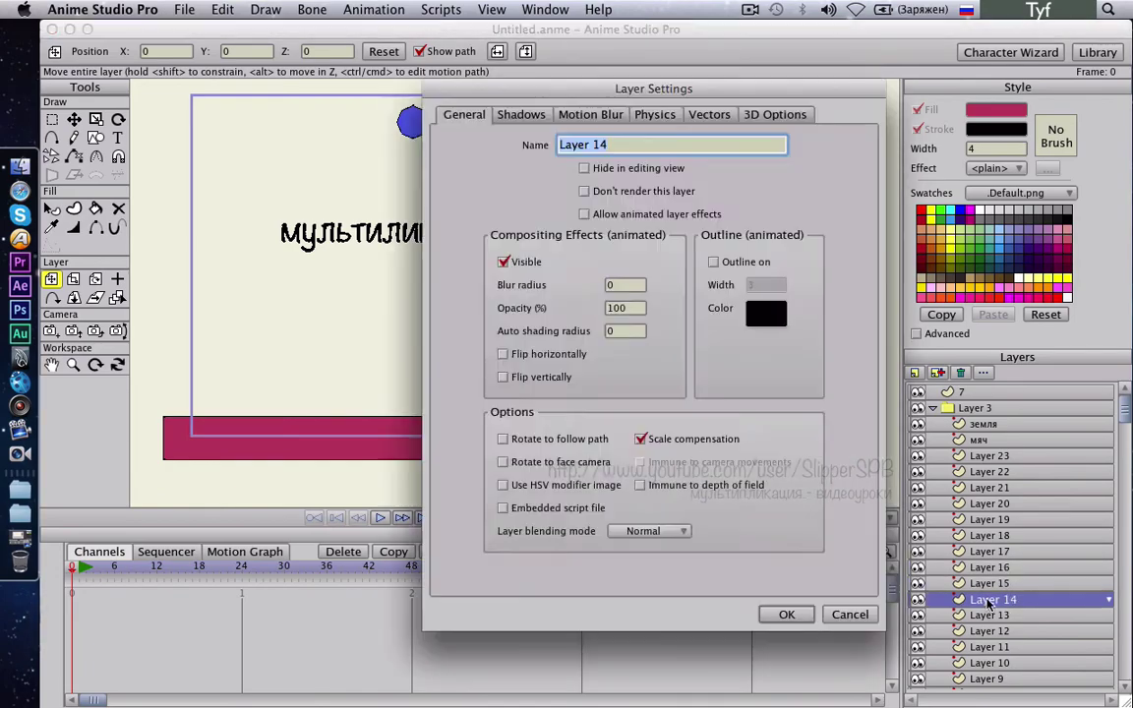
key("Escape")
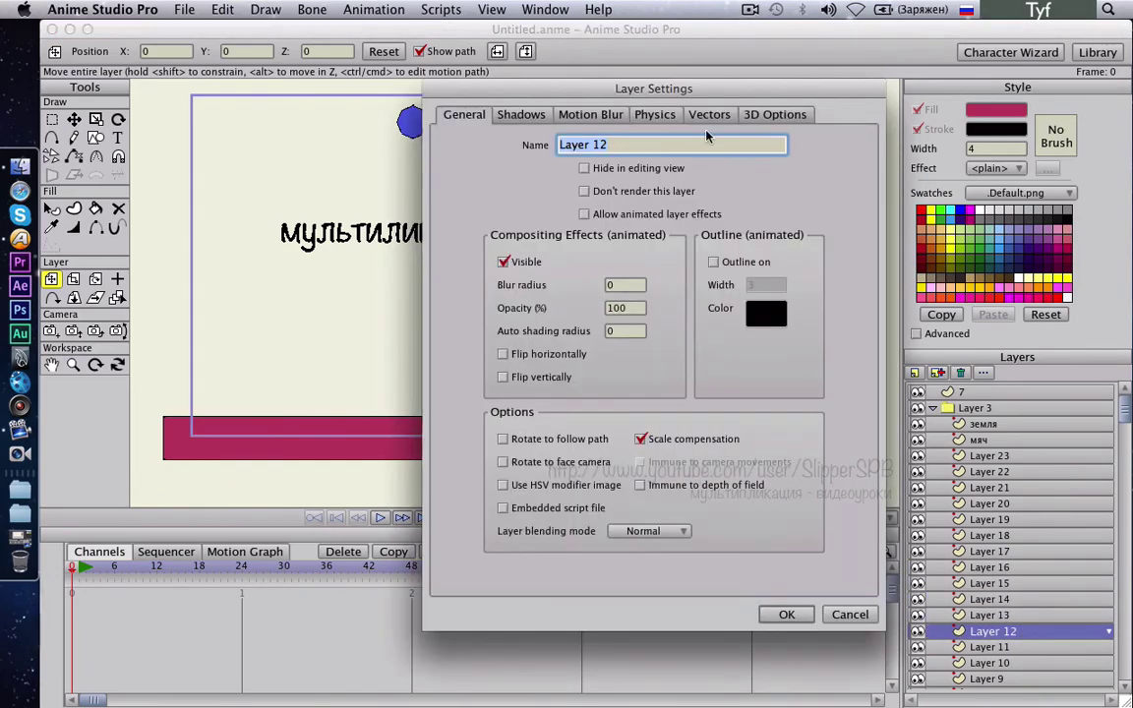
key("Escape")
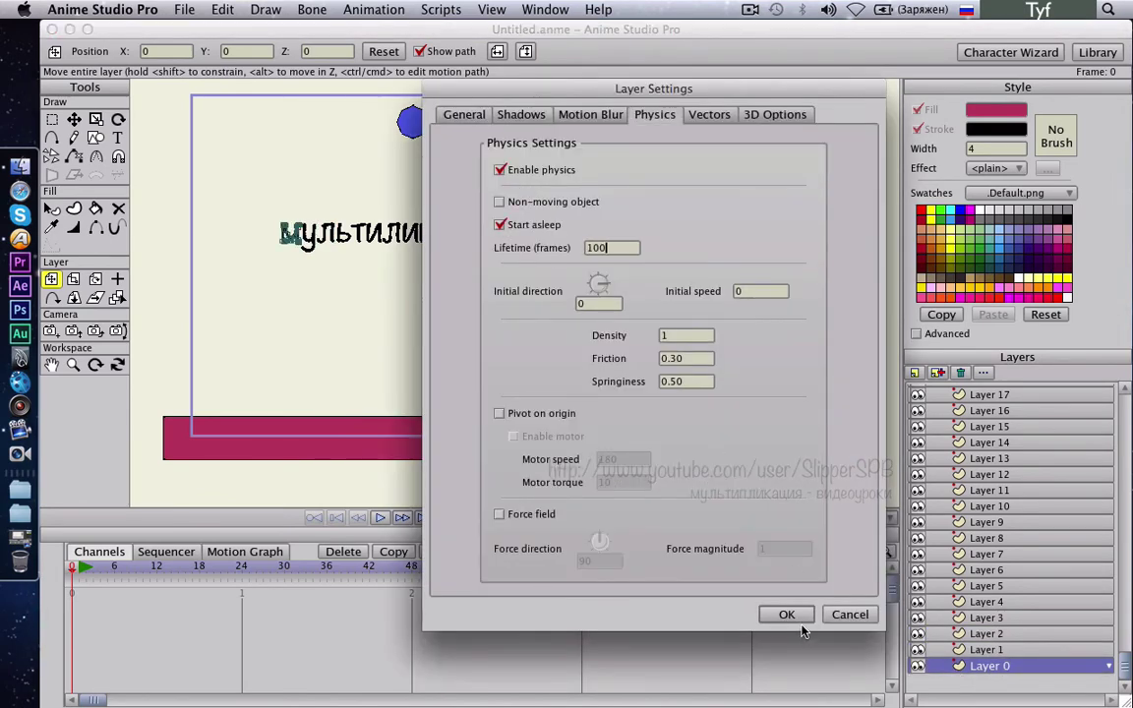
left_click(799, 620)
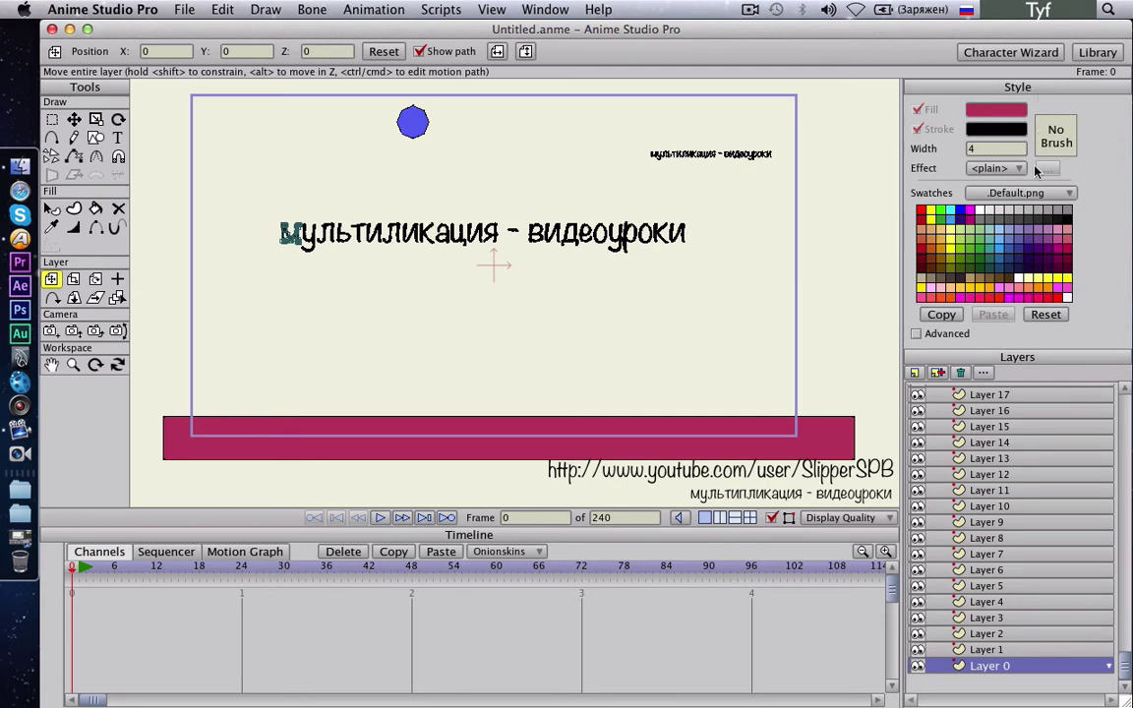
Remove the Style window from the workspace to give the Layers list more room
left_click(545, 10)
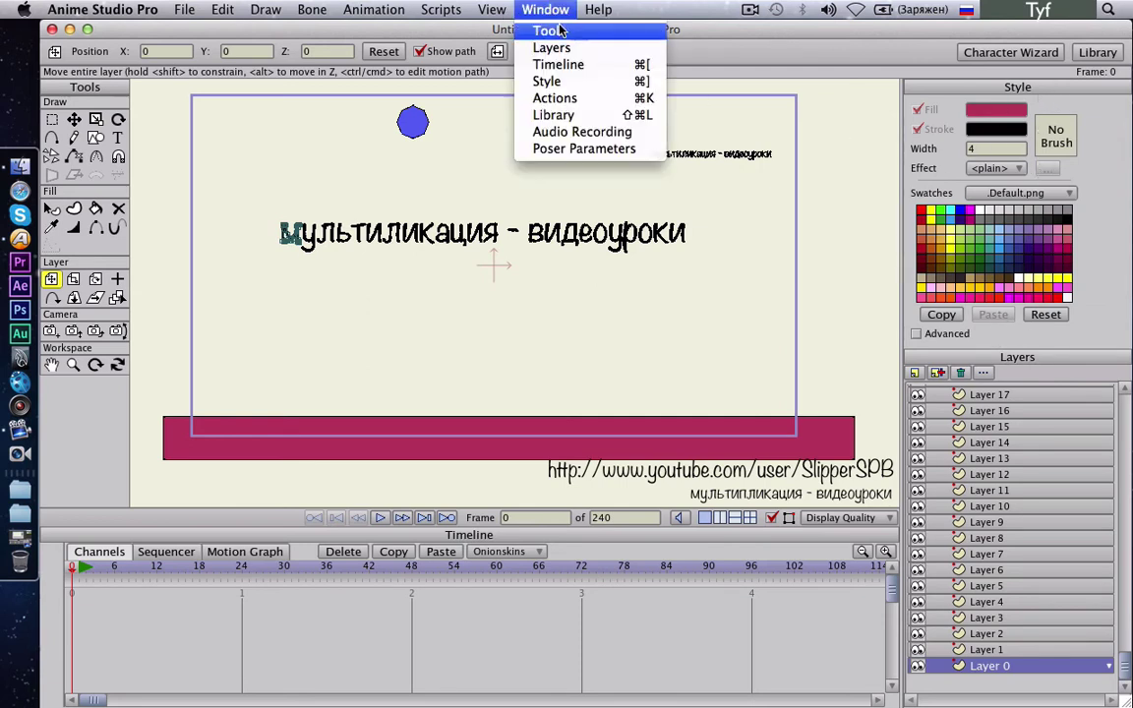
left_click(580, 85)
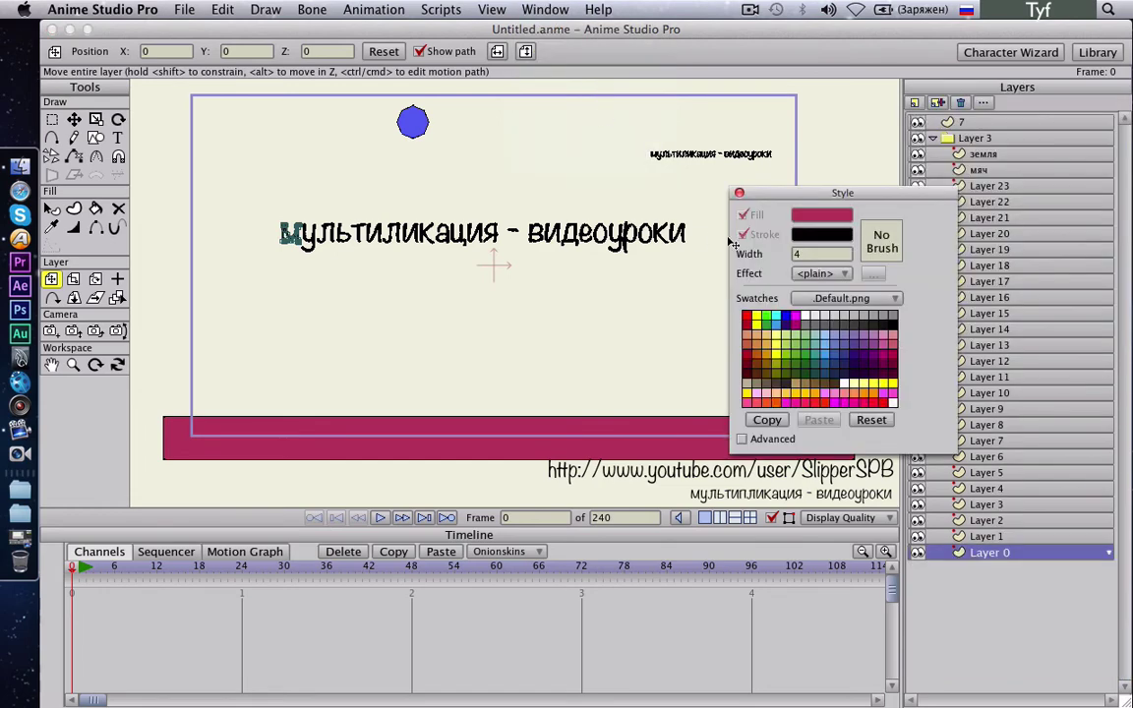
left_click(740, 192)
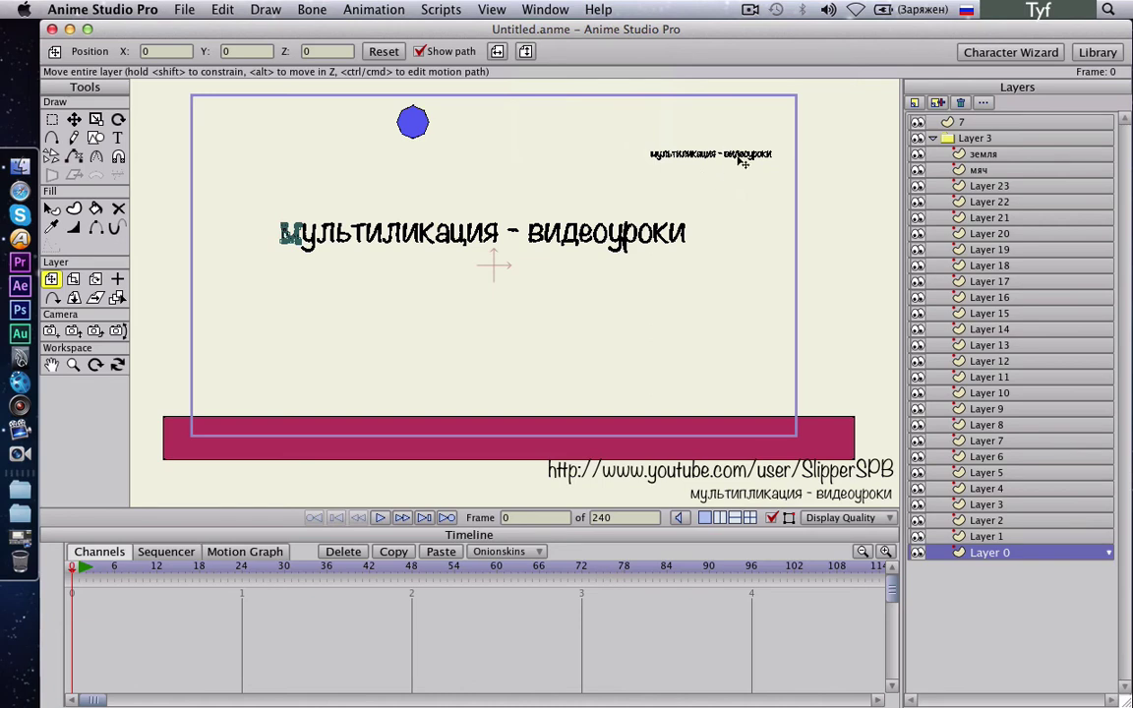
Move layer 7 into the Layer 3 group above земля and play the physics simulation
left_click_drag(946, 122, 965, 142)
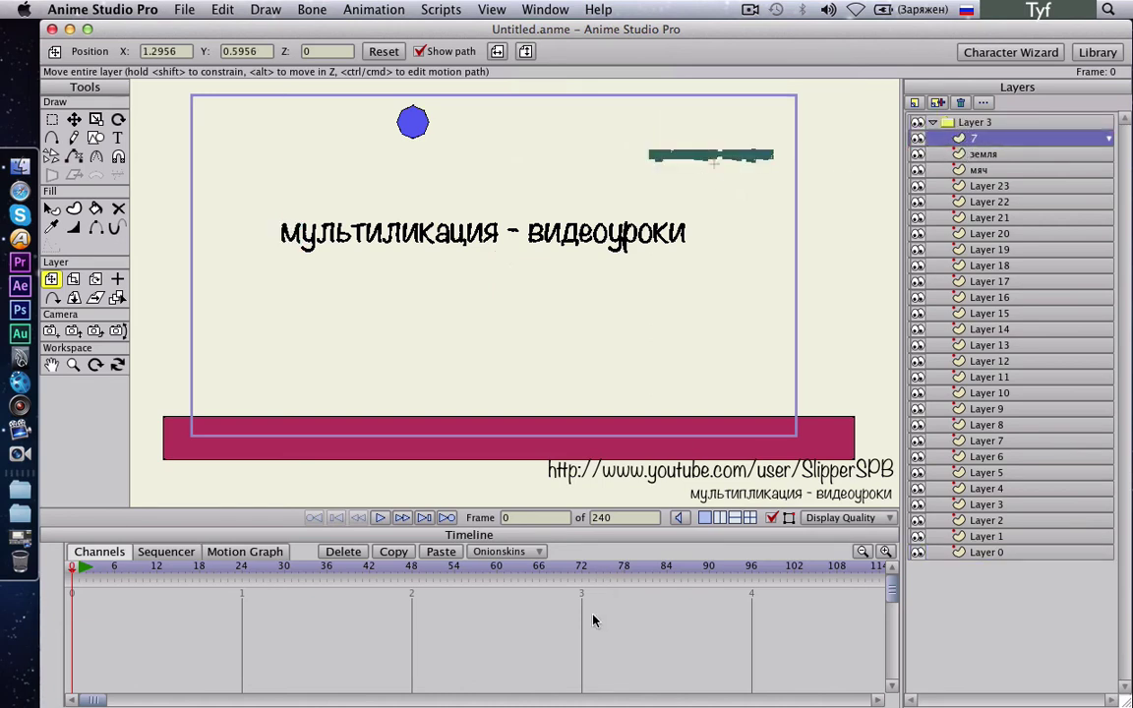
key("space")
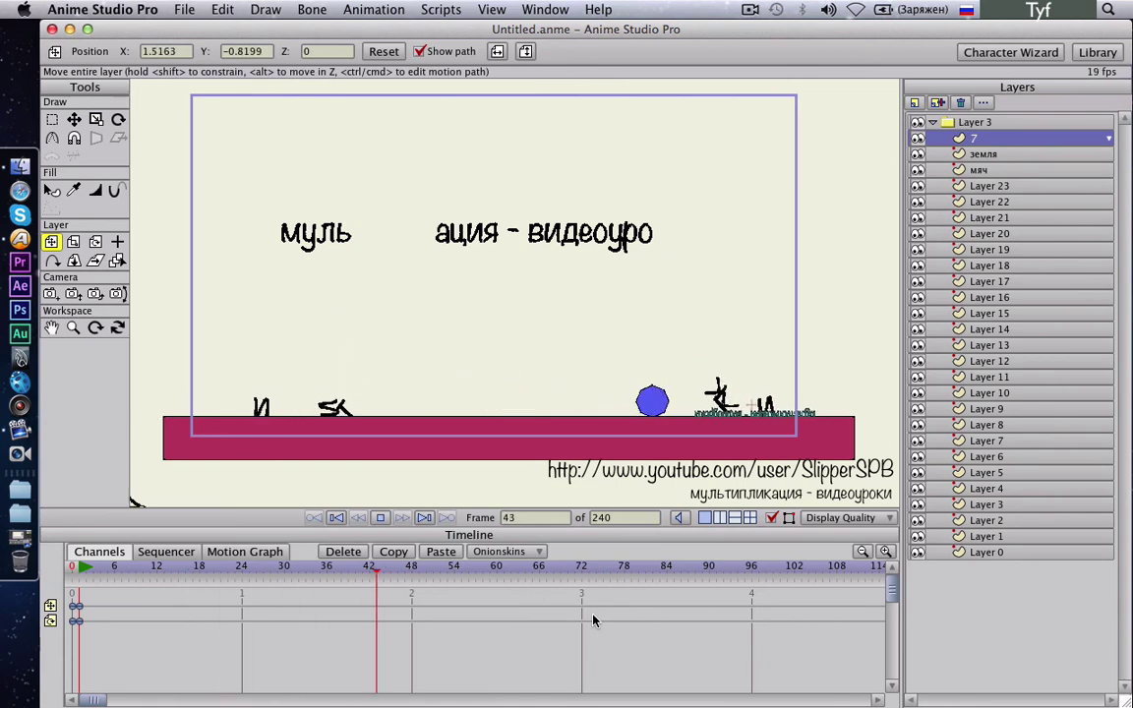
key("space")
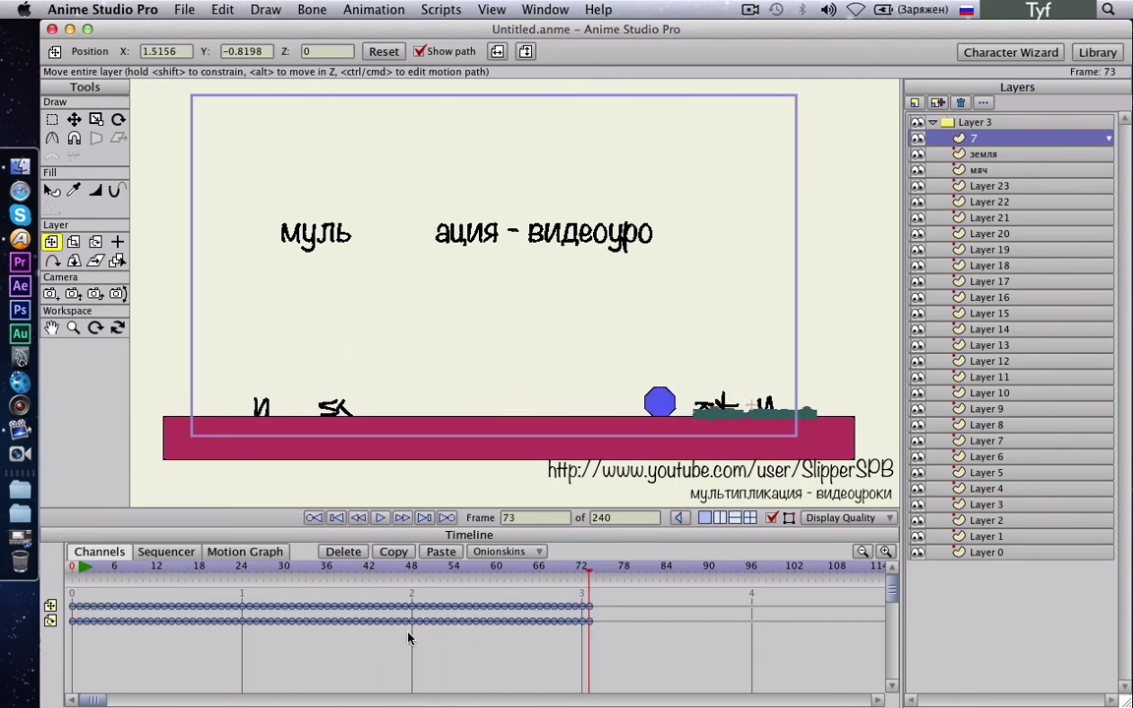
Scrub the simulated motion back to frame 10 and select Layer 15
left_click(580, 576)
left_click_drag(579, 579, 166, 633)
left_click(110, 570)
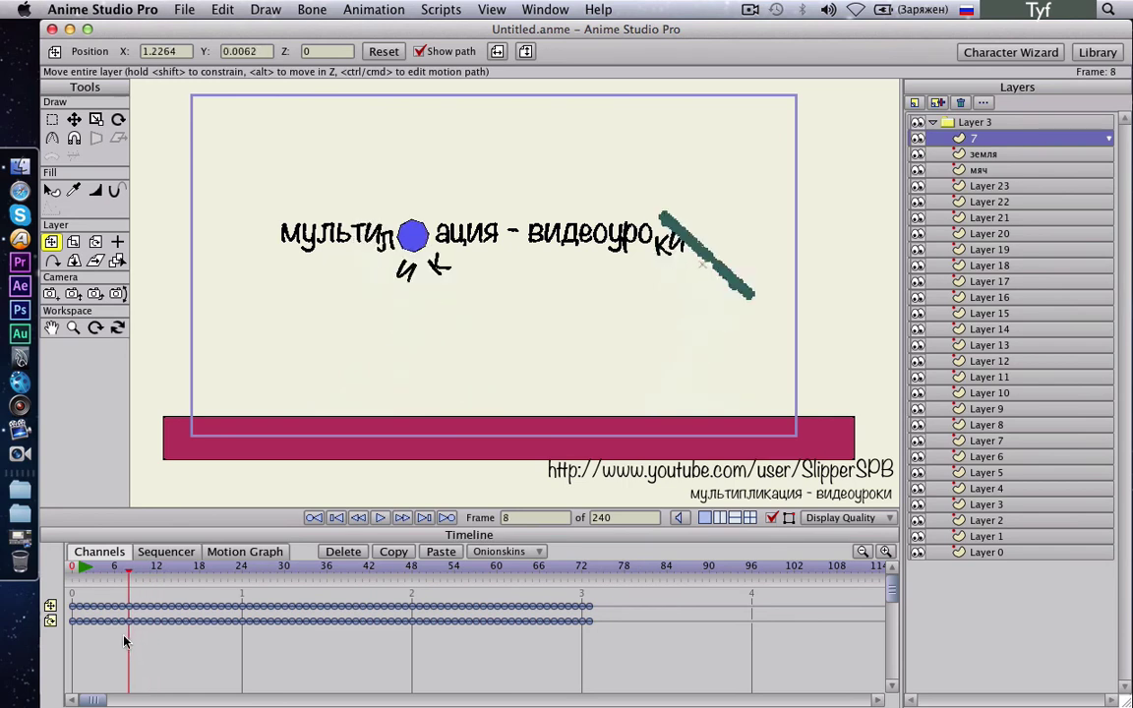
left_click(143, 569)
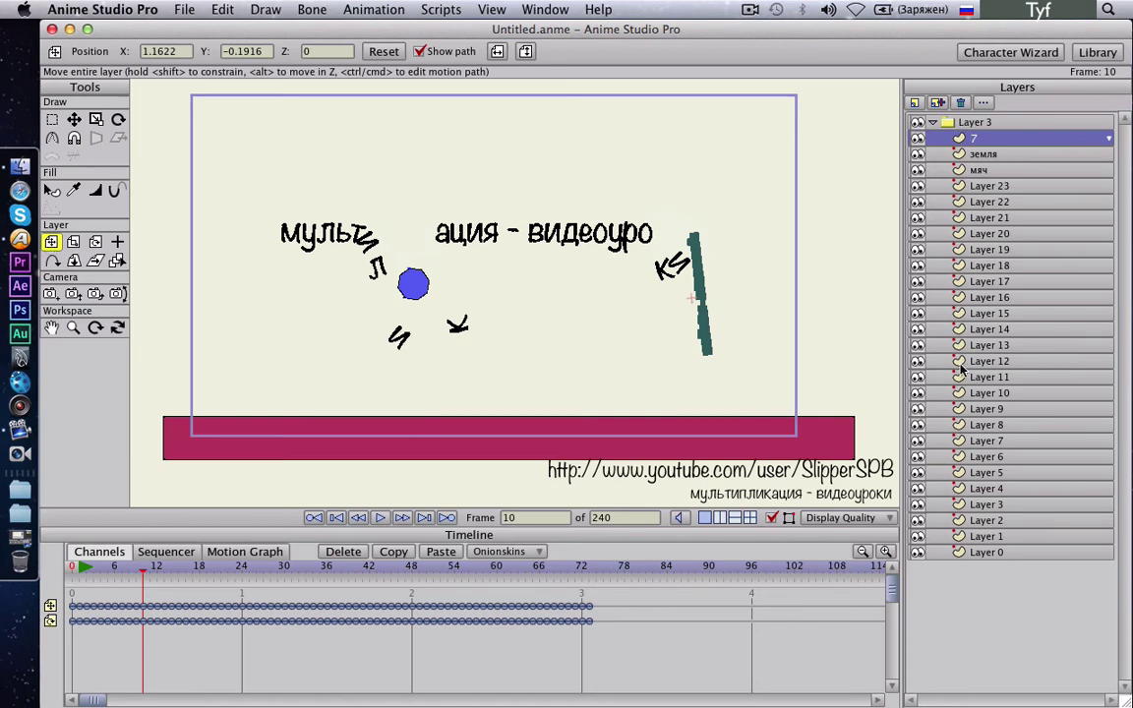
left_click(1040, 314)
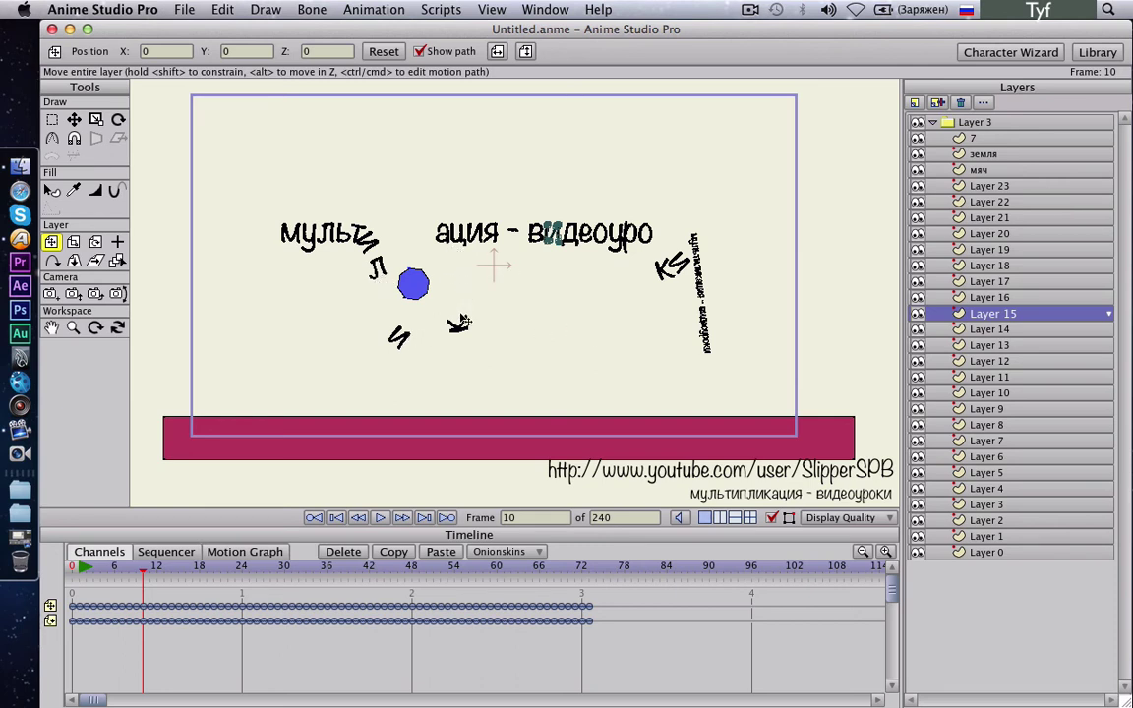
Disable physics for the Layer 3 group at frame 10 and move that keyframe to frame 1
double_click(984, 123)
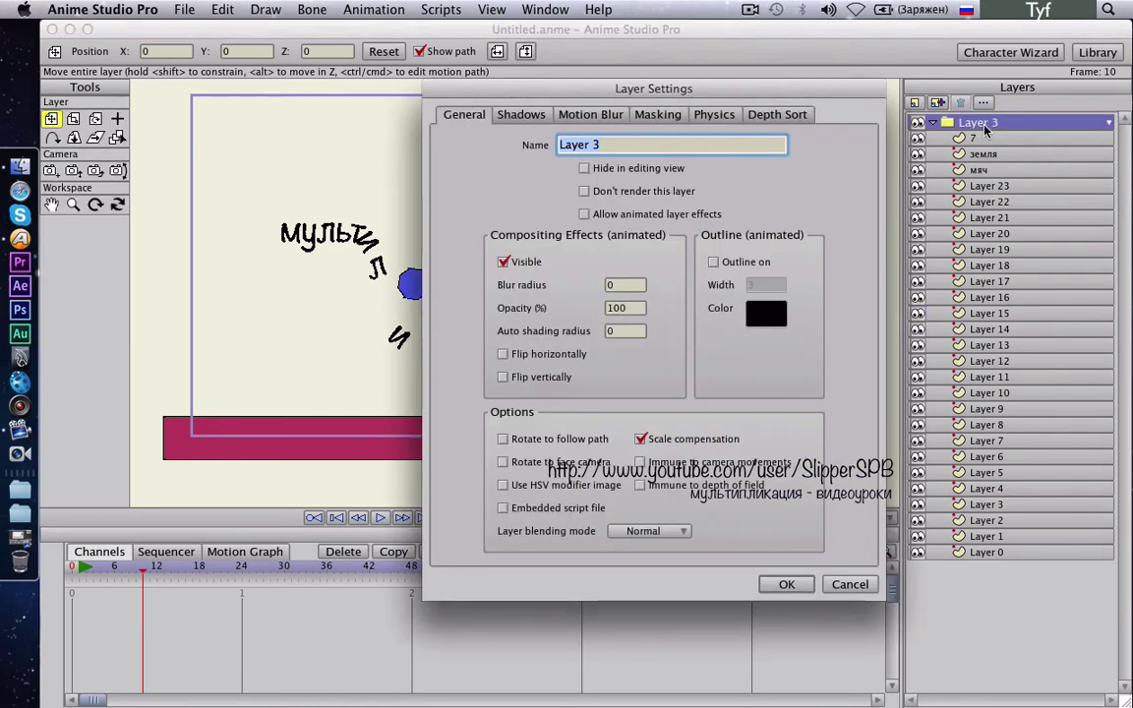
left_click(713, 114)
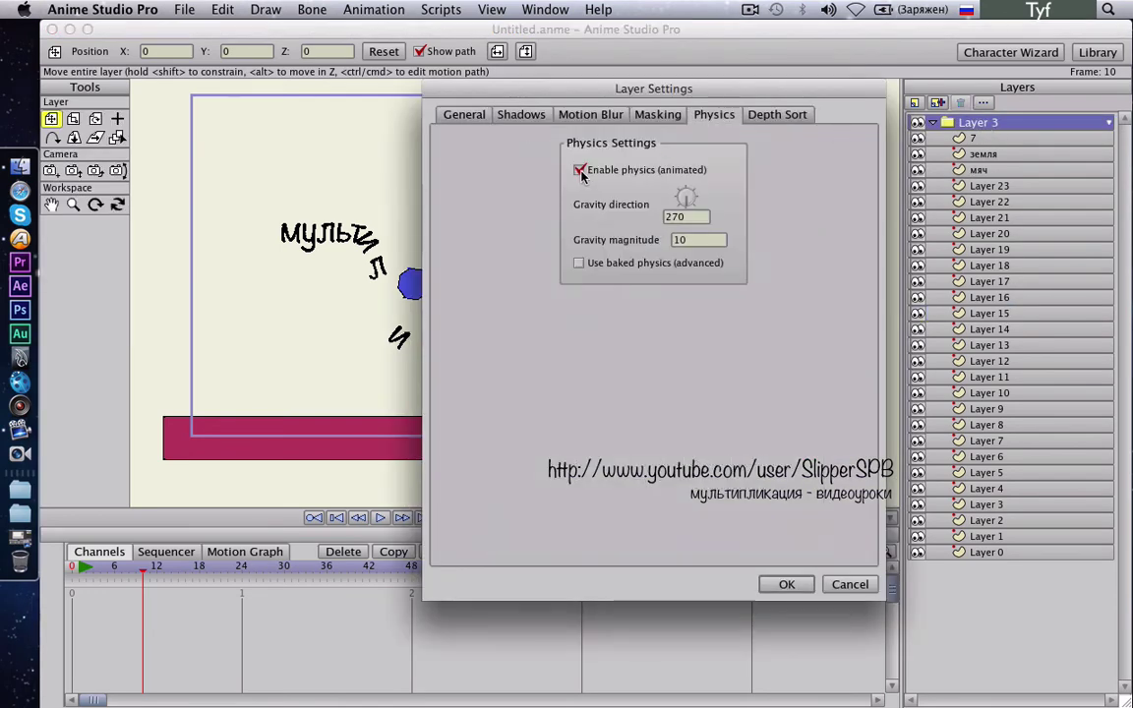
left_click(579, 170)
left_click(784, 584)
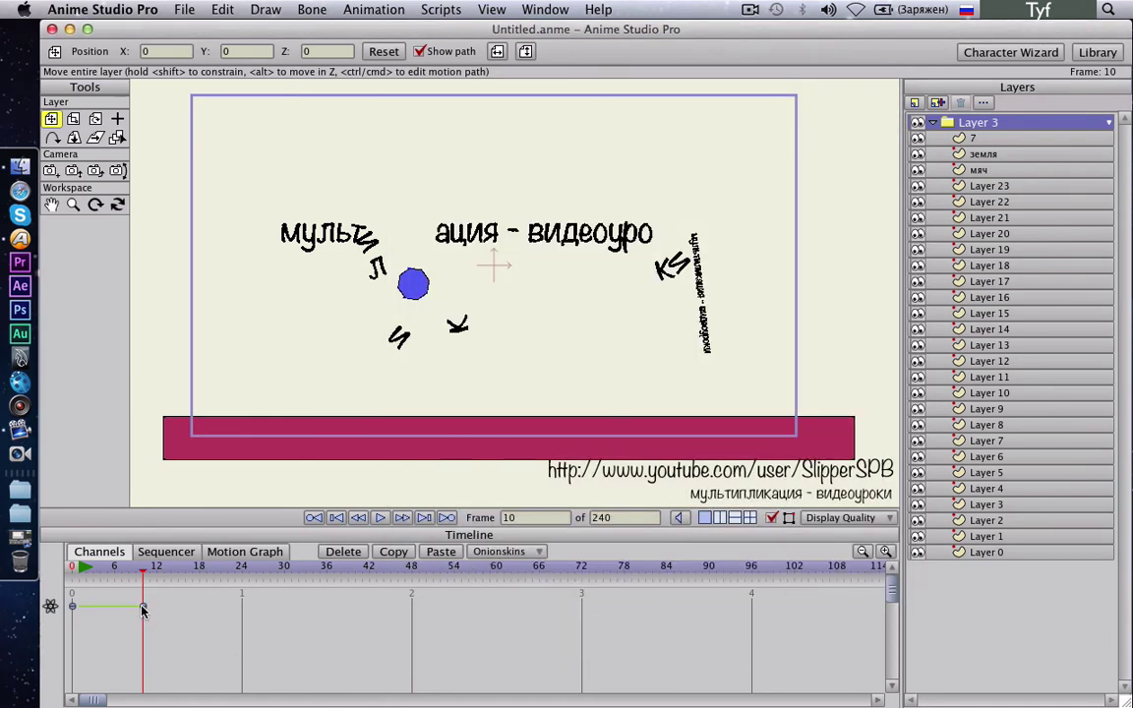
left_click_drag(142, 607, 66, 612)
Play the animation from frame 1 and return to frame 30 to check the recorded motion
left_click(79, 568)
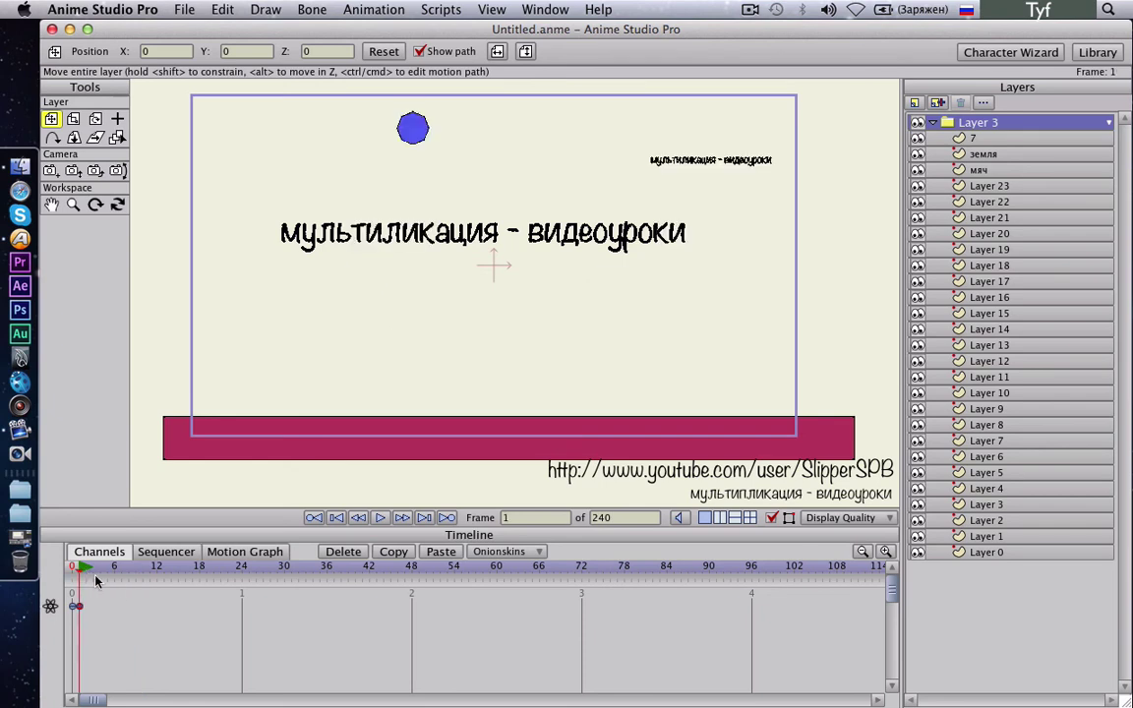
key("space")
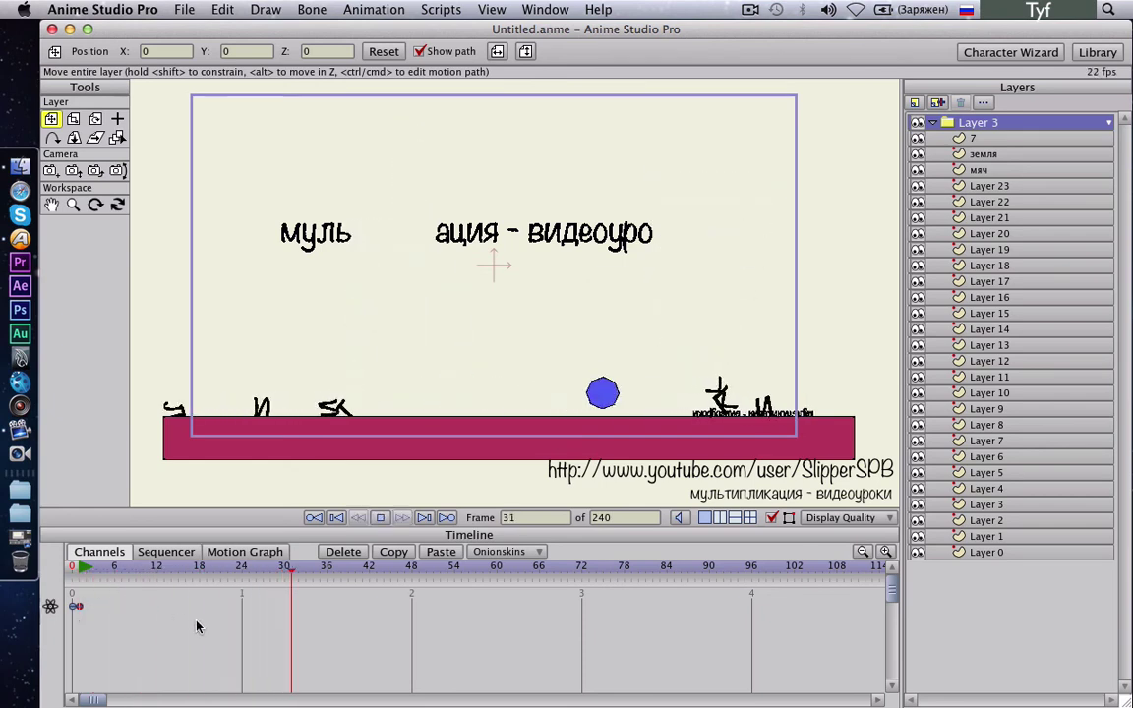
key("space")
left_click(284, 568)
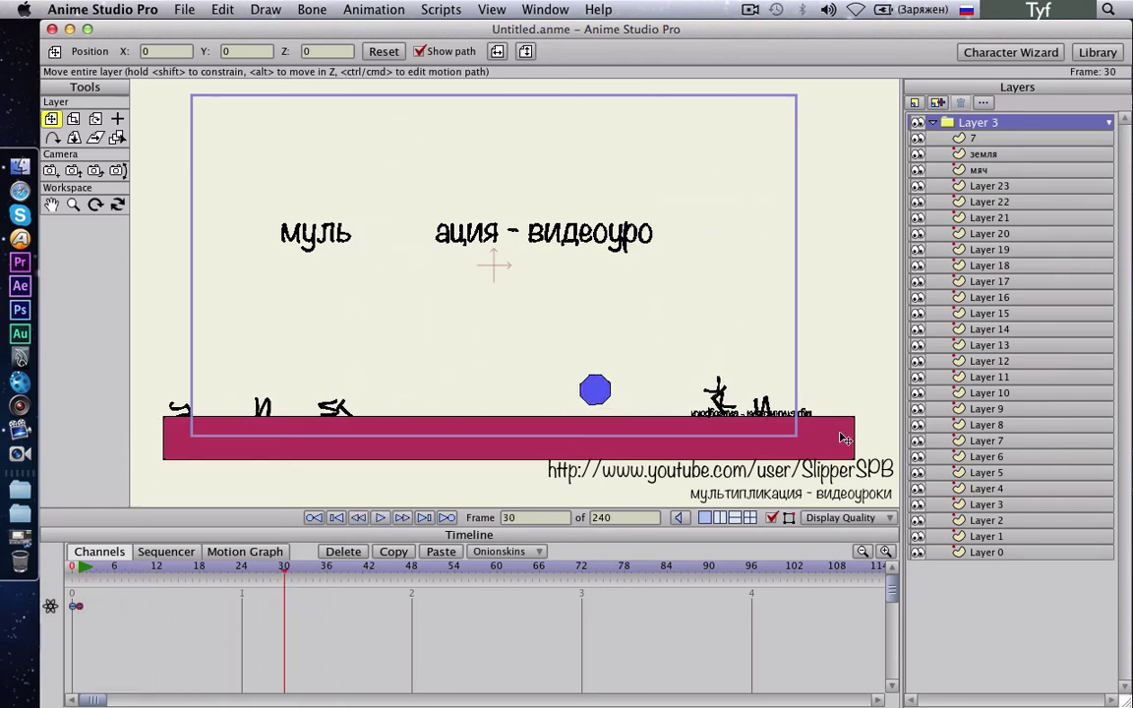
Shift the letter on Layer 17 horizontally to X 0.0052 at frame 31
left_click(989, 202)
left_click(989, 281)
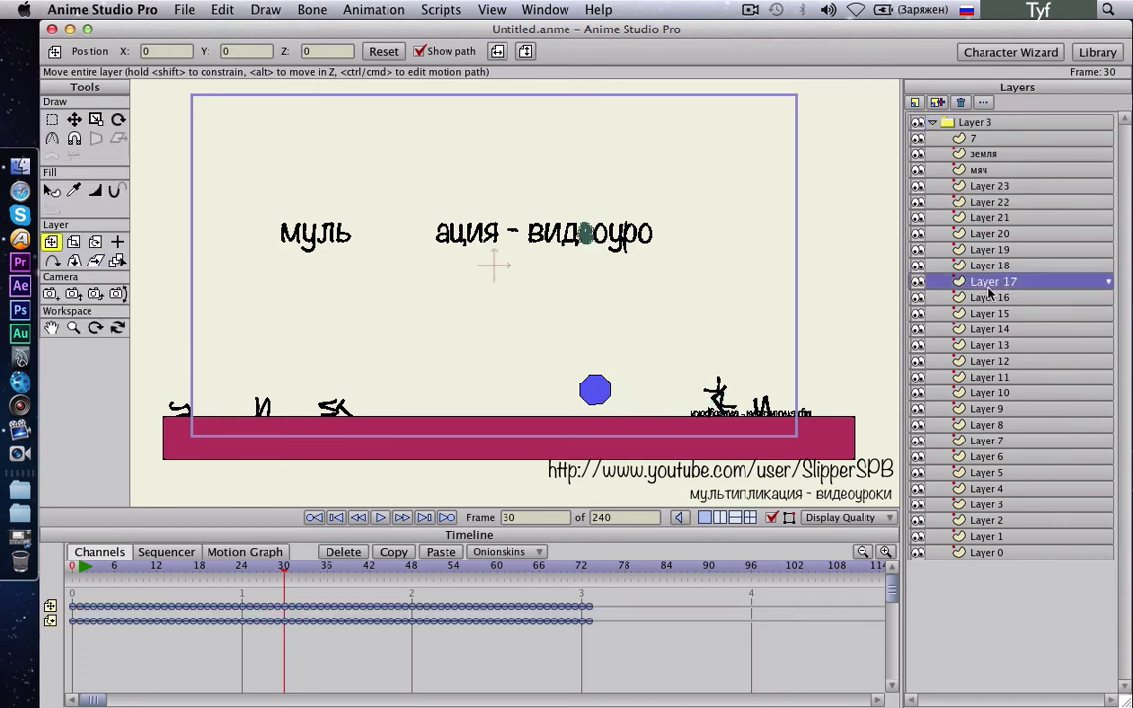
mouse_move(285, 579)
left_mouse_down()
mouse_move(253, 580)
mouse_move(292, 584)
left_mouse_up()
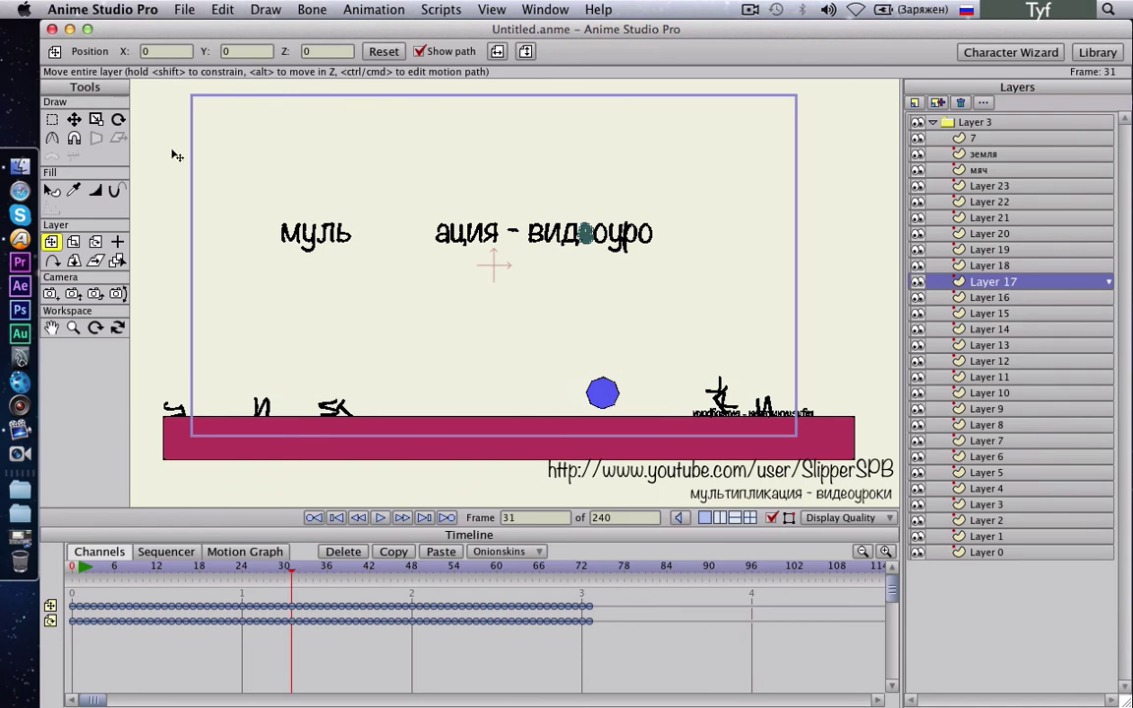
mouse_move(594, 275)
left_mouse_down()
mouse_move(615, 306)
mouse_move(588, 276)
left_mouse_up()
Examine the ball's motion close to the ground, stepping back frame by frame from frame 31 to 23
scroll(632, 488, "up", 3)
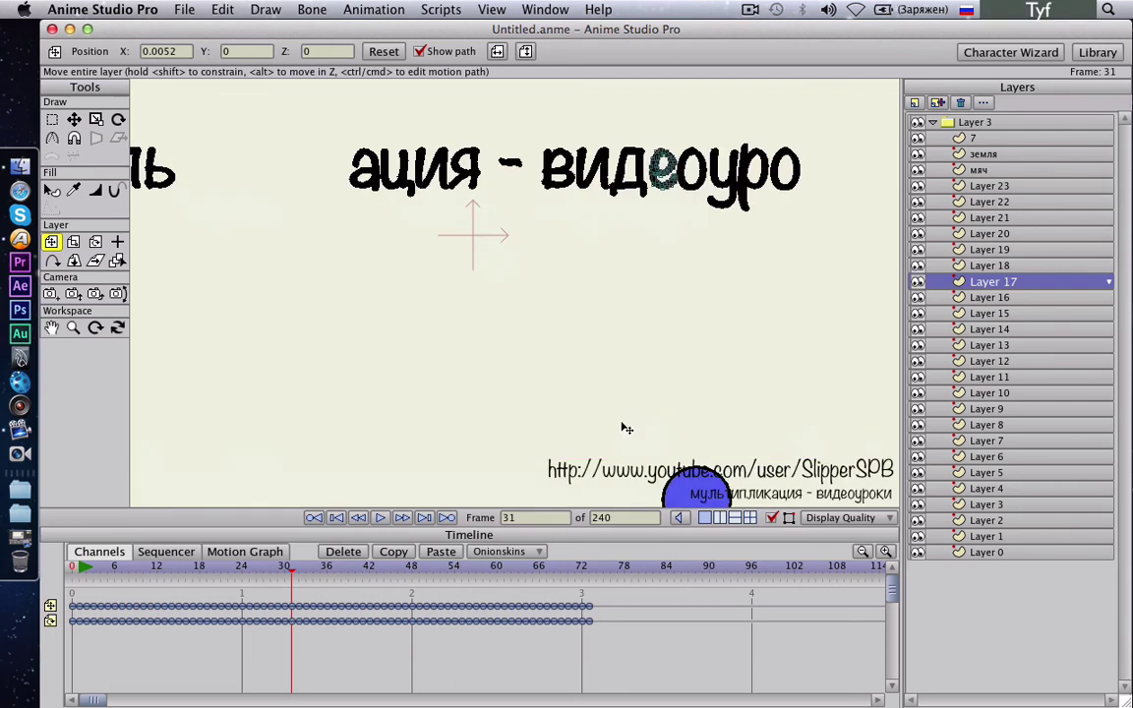
scroll(625, 430, "down", 3)
scroll(508, 267, "up", 3)
scroll(622, 295, "up", 2)
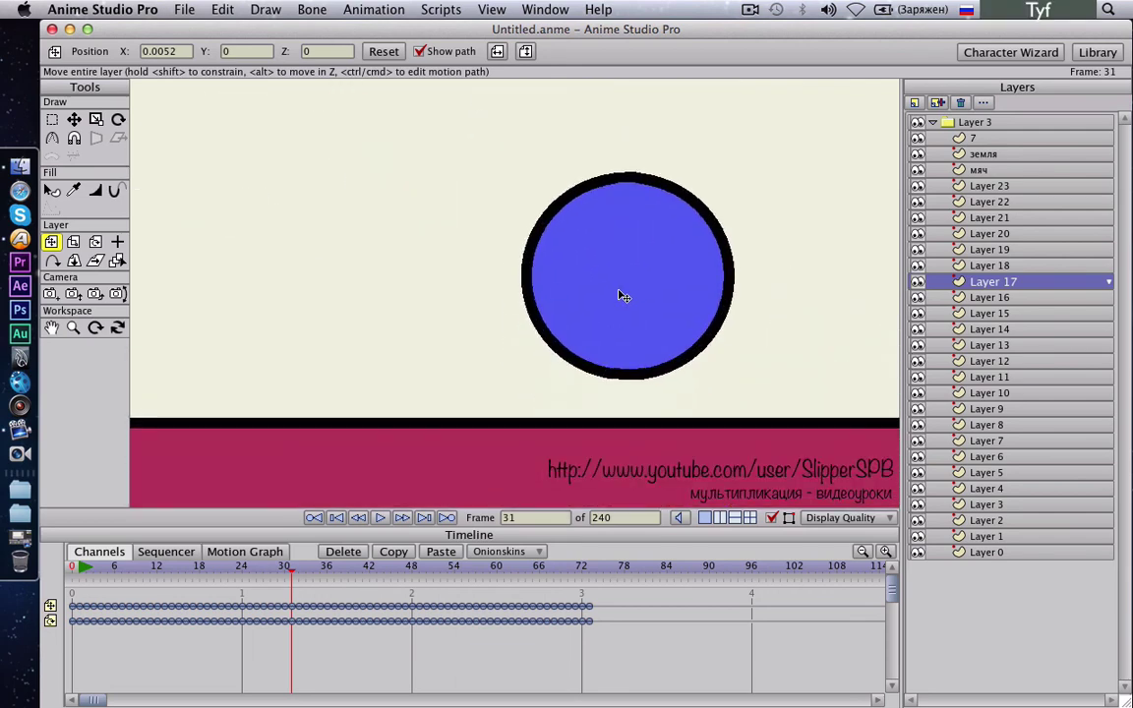
key("Left")
key("Left")
key("Left")
key("Left")
key("Left")
key("Left")
key("Left")
key("Left")
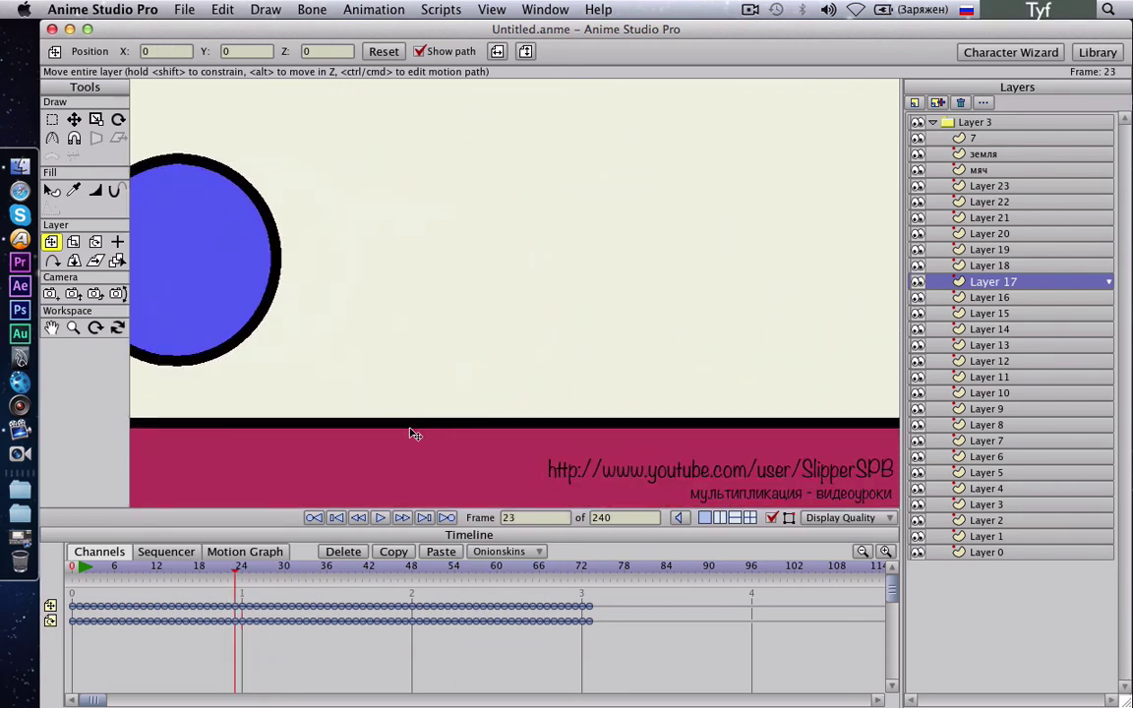
Examine the ball's contact with the ground, going back frame by frame from 23 to frame 14
key("Left")
key("Left")
key("Left")
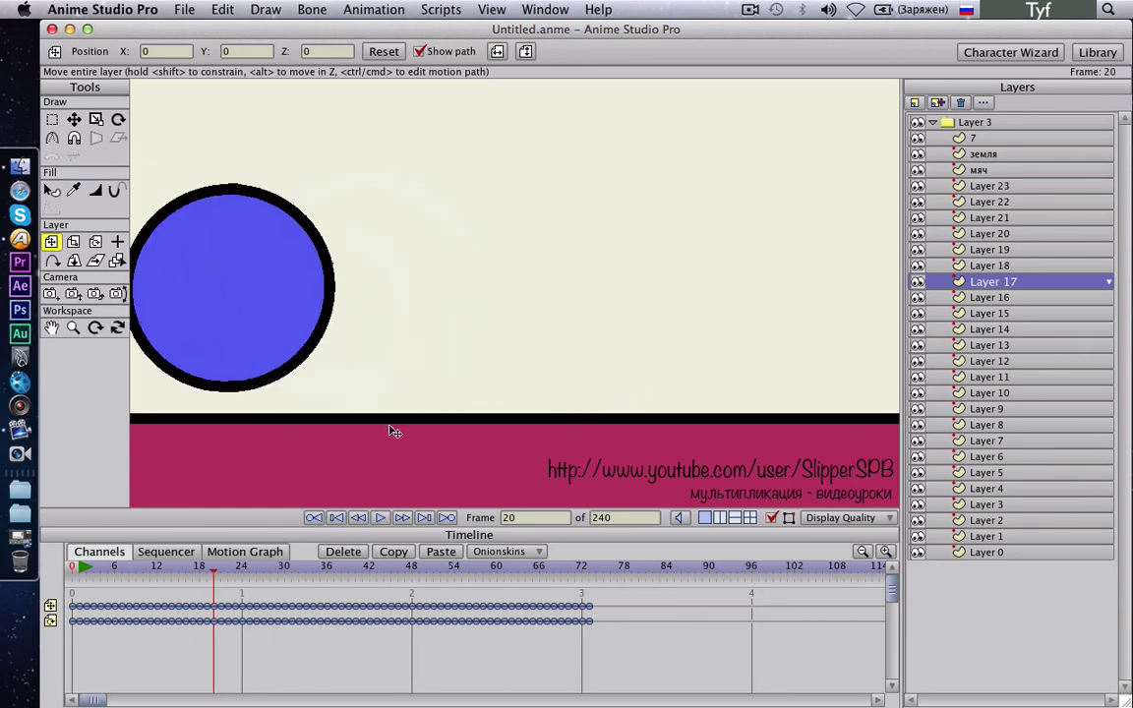
key("Left")
key("Left")
key("Left")
key("Left")
key("Left")
key("Left")
key("Left")
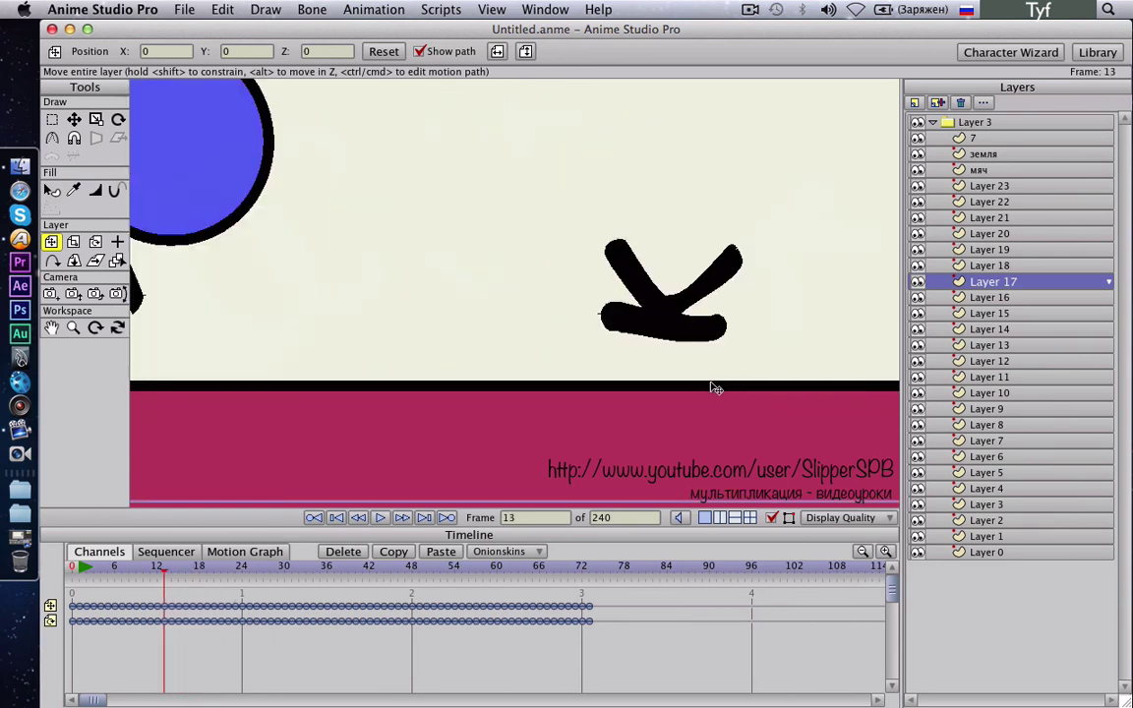
key("Right")
key("Right")
key("Left")
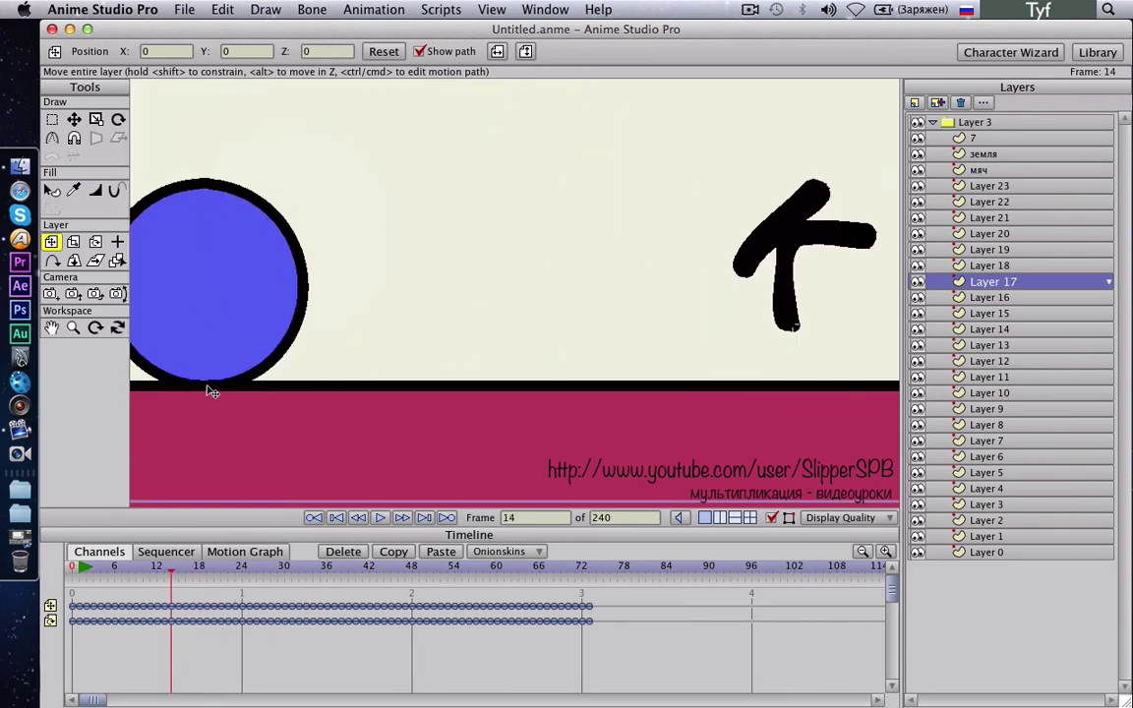
Follow the ball's bounce above the ground frame by frame from frame 14 to 24
key("Right")
key("Right")
key("Right")
key("Right")
key("Right")
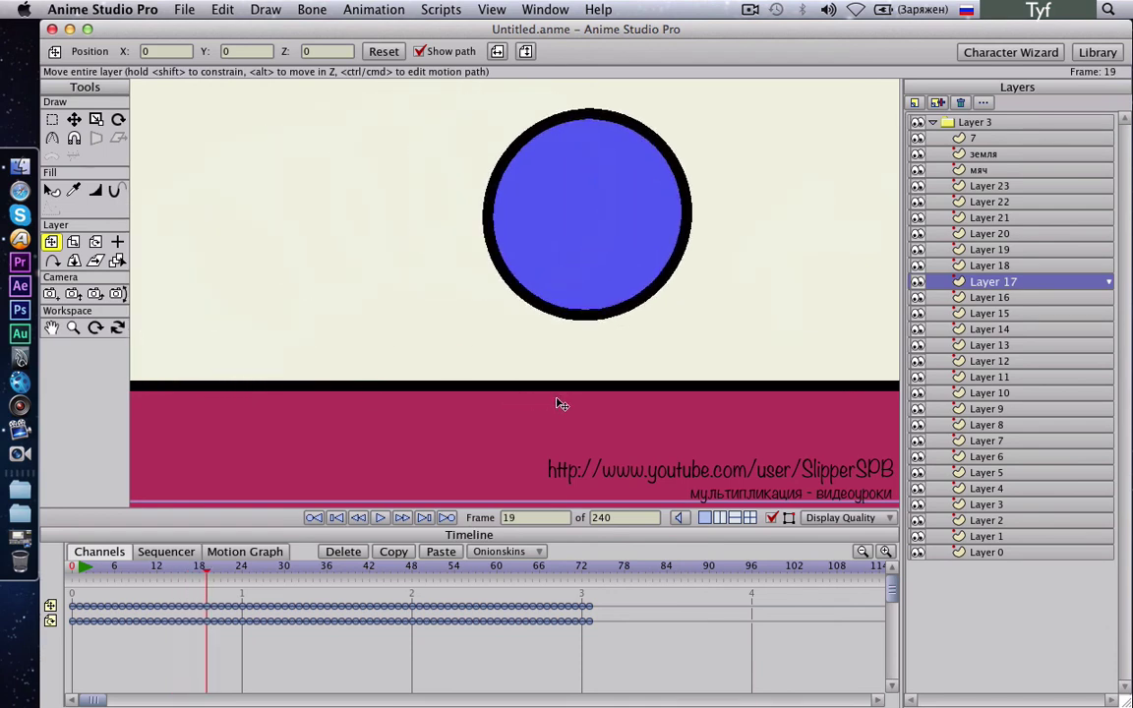
key("Right")
key("Right")
key("Right")
key("Right")
key("Right")
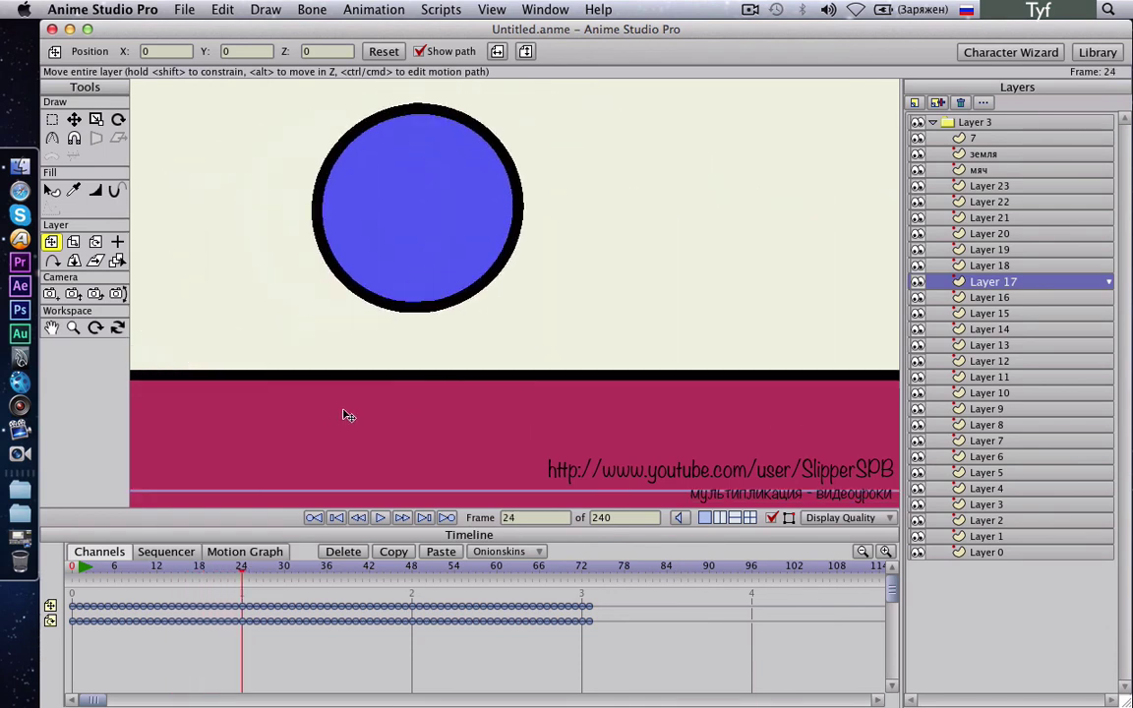
At frame 27, lower the ball on the мяч layer to Y -0.0333 so that it touches the ground
key("Right")
key("Right")
key("Right")
key("Right")
key("Left")
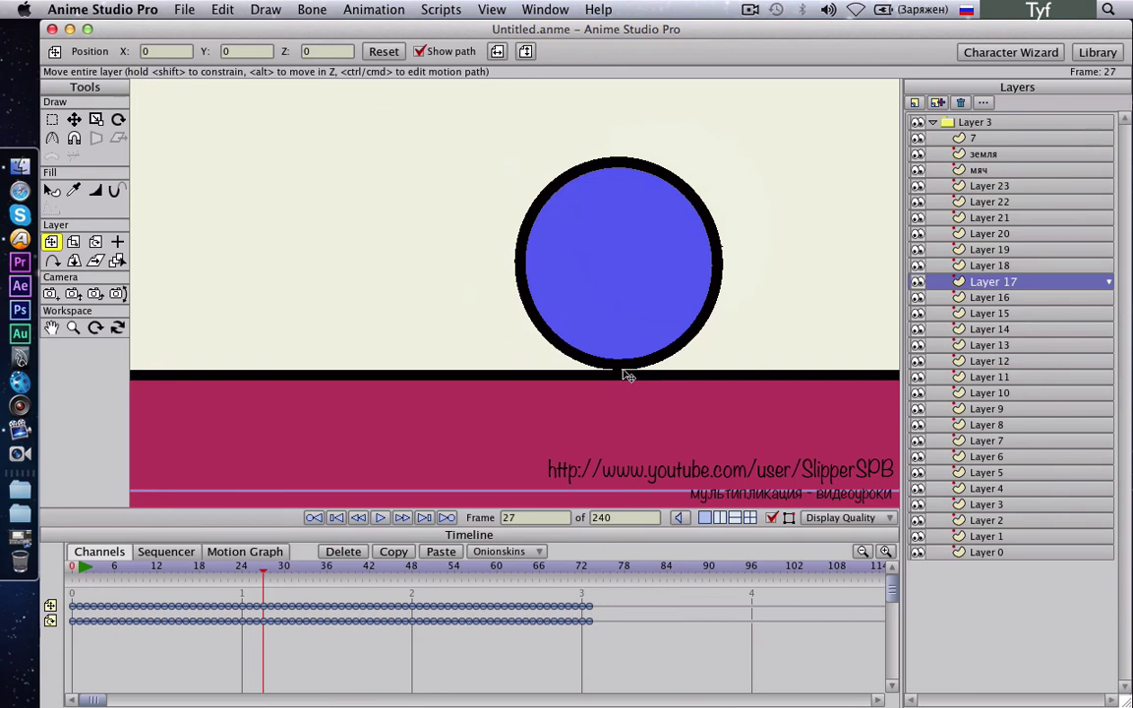
left_click(981, 170)
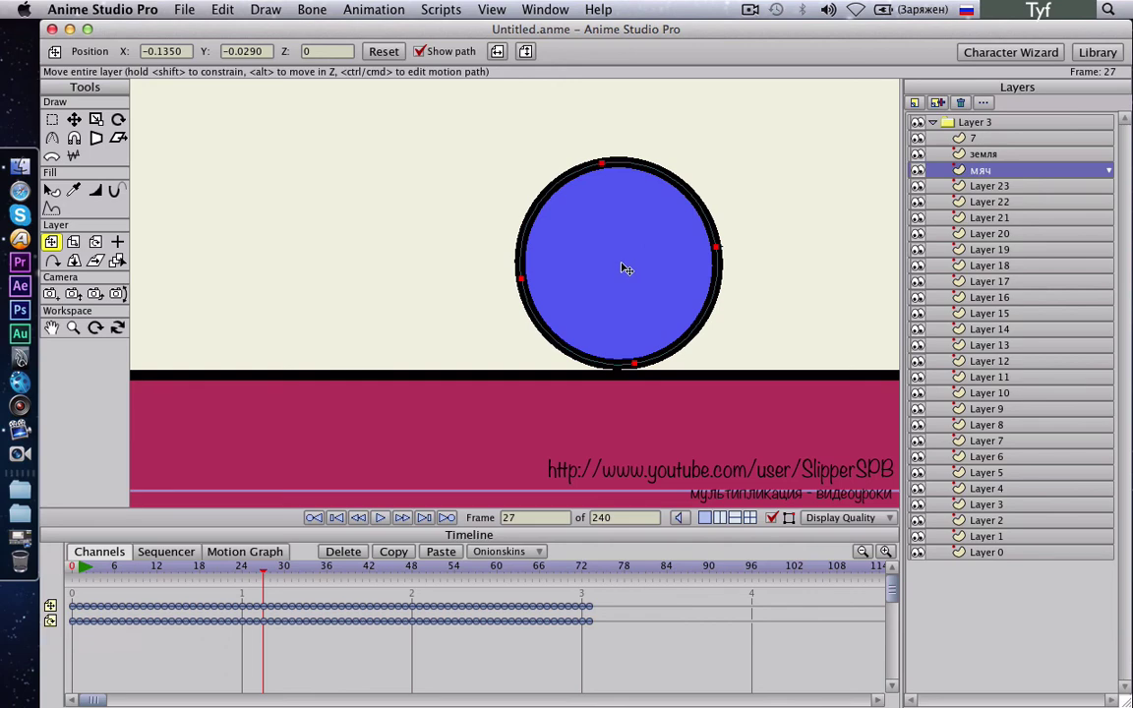
left_click_drag(626, 268, 625, 275)
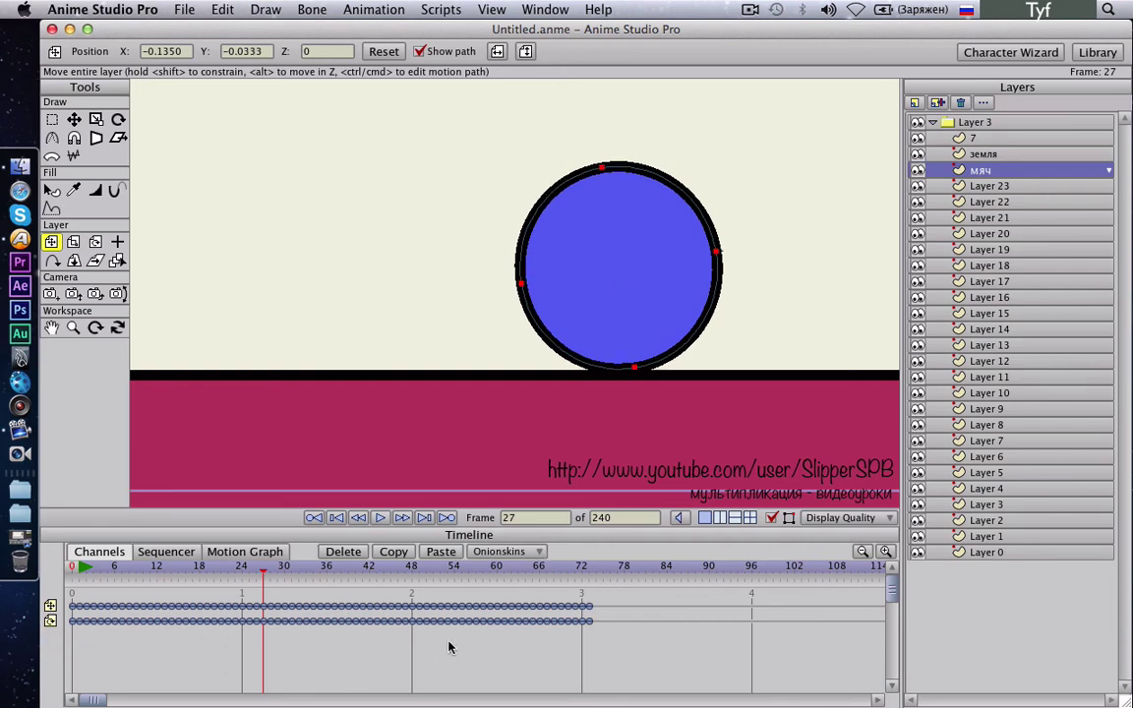
Play the animation from frame 3 with the whole scene in view and stop it at frame 72
scroll(677, 306, "down", 5)
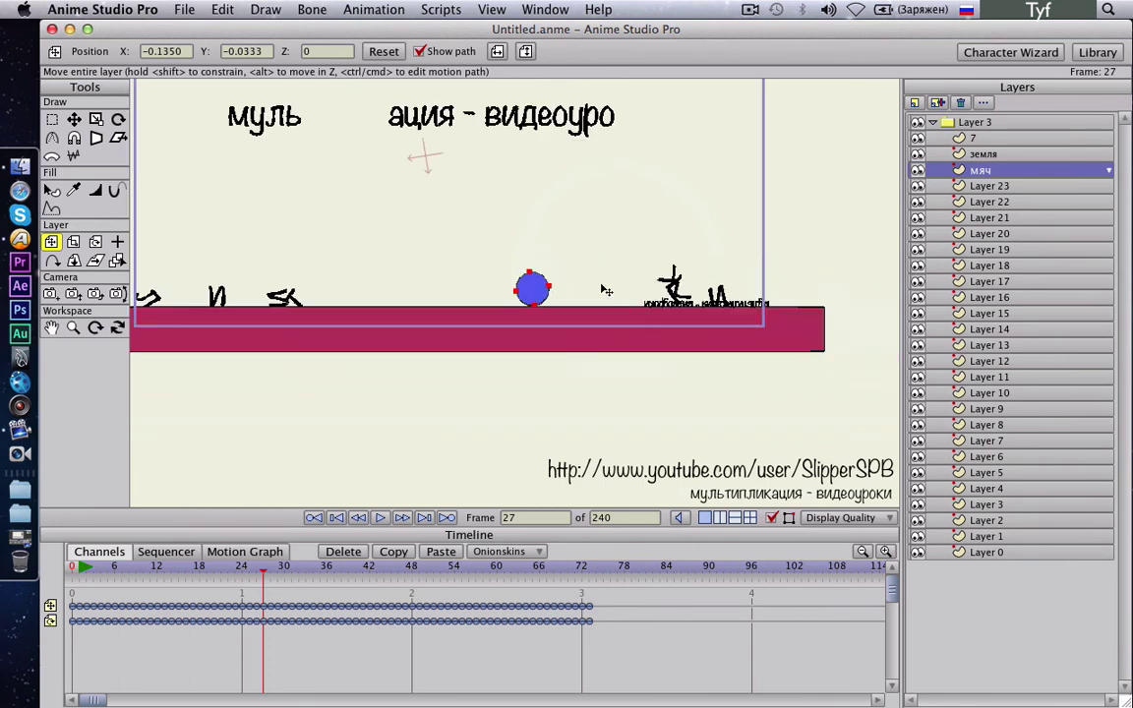
left_click_drag(677, 369, 655, 400)
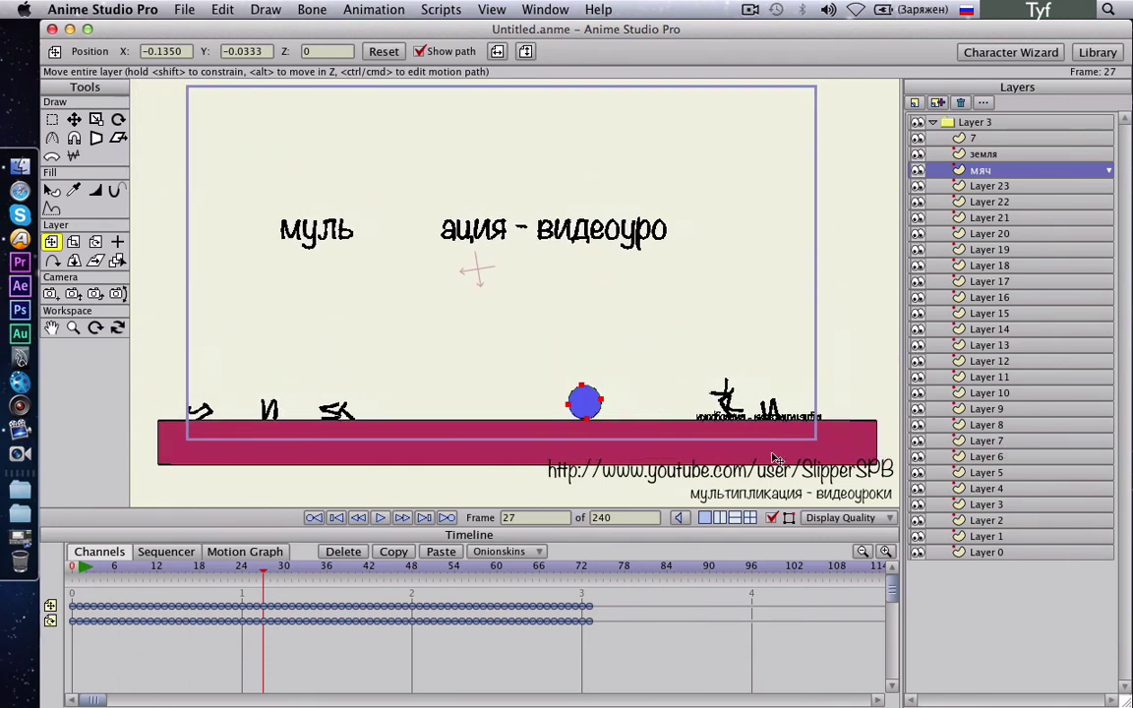
left_click(93, 574)
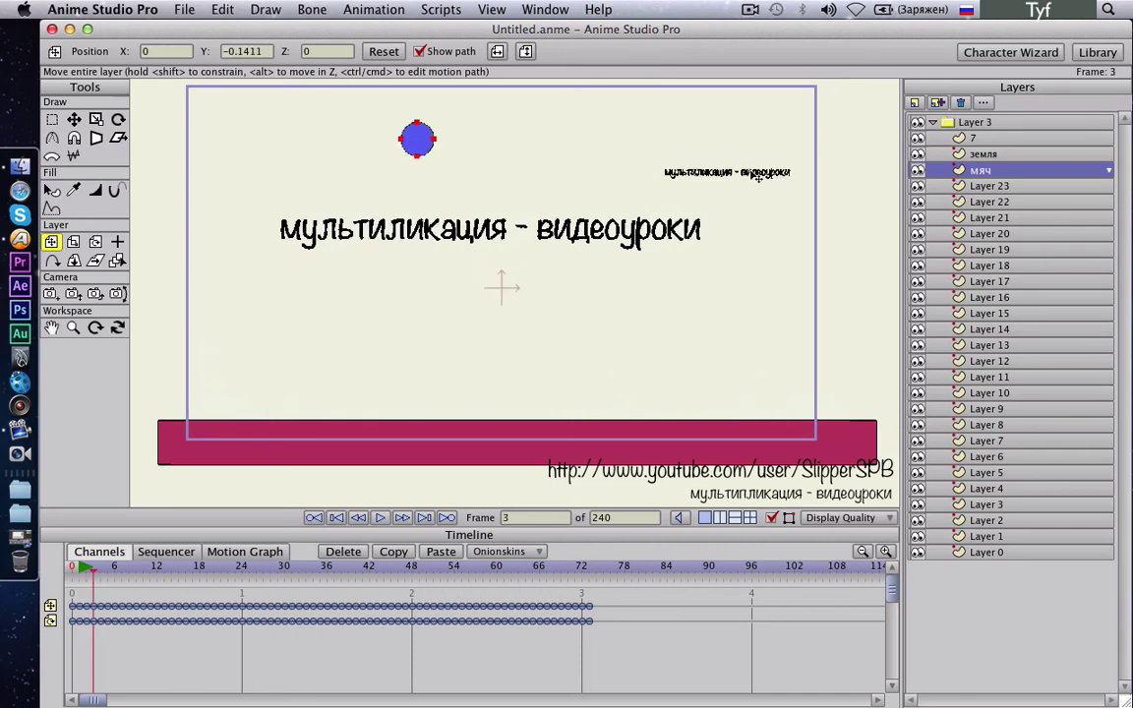
key("space")
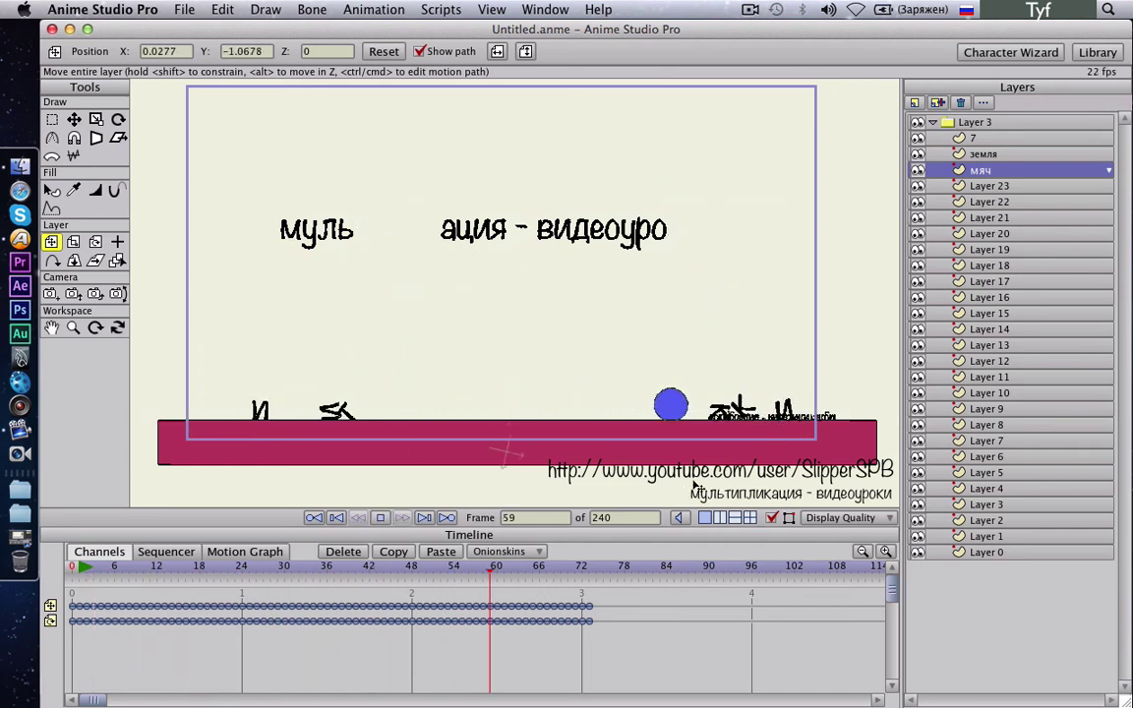
key("space")
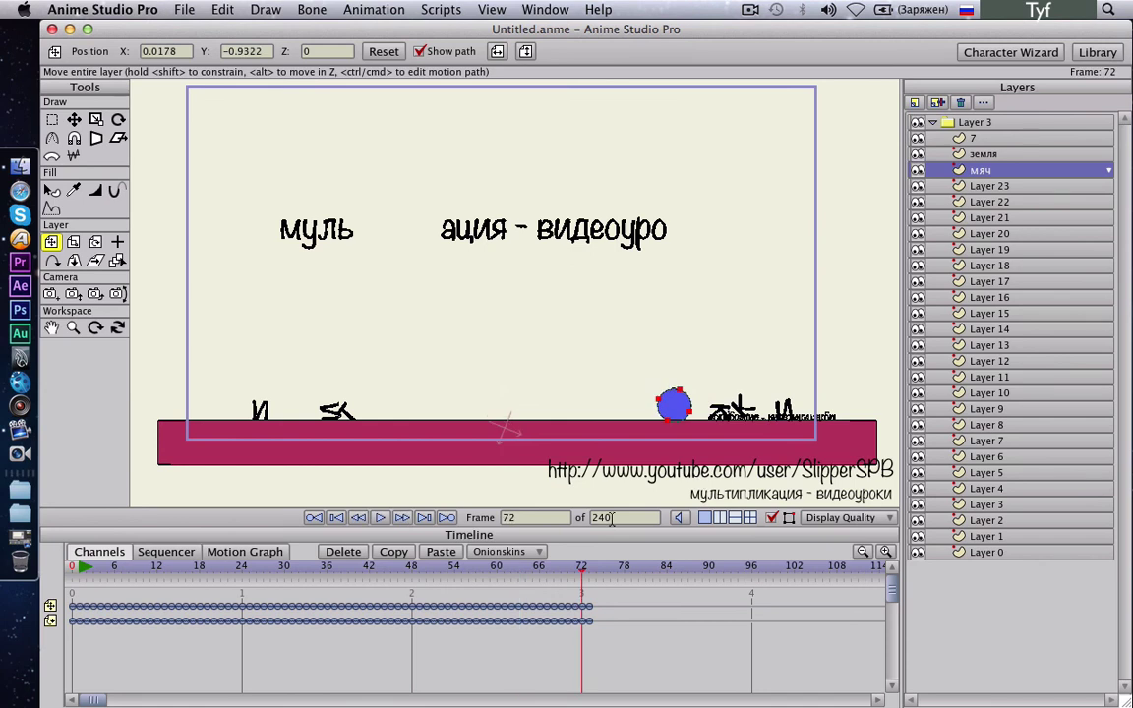